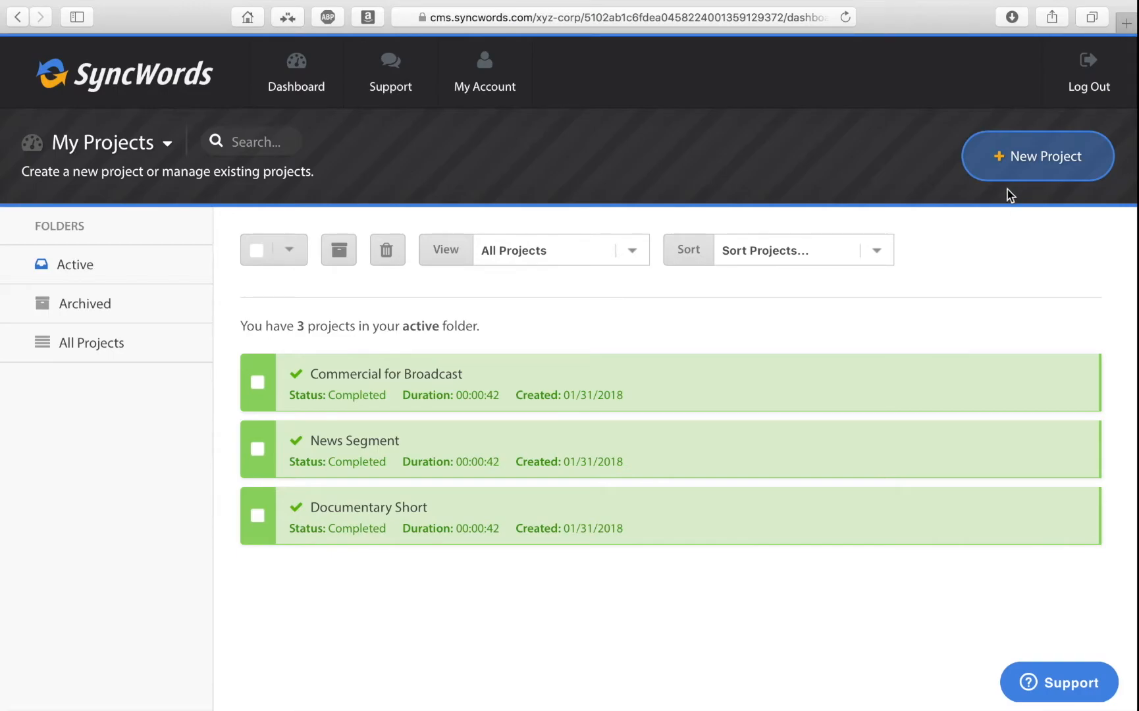
Create a new project named "Syncwords Demo" and reveal its optional description and tags fields.
click(1012, 160)
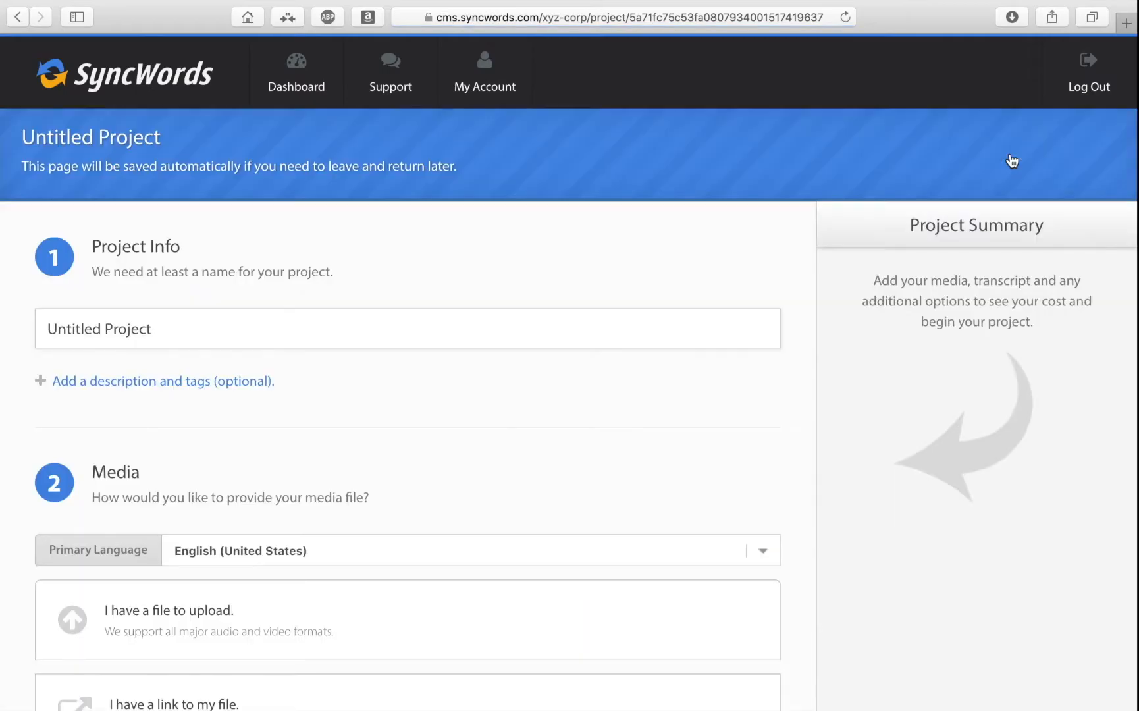
click(499, 320)
text(Sync)
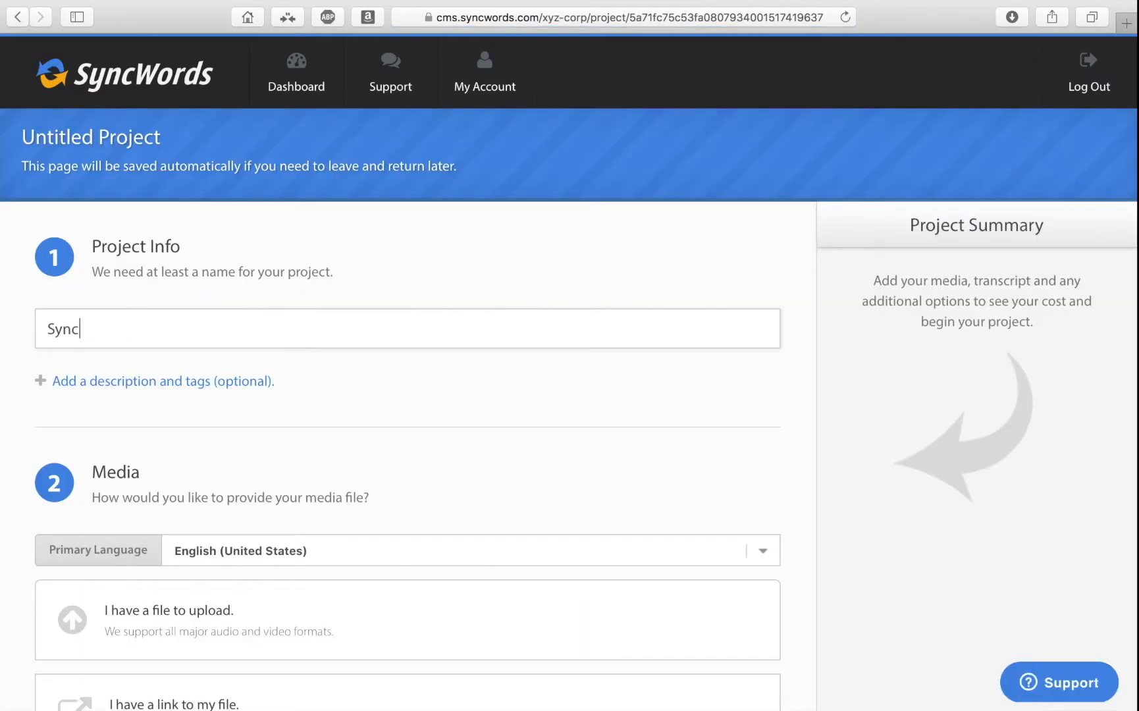
text(words Demo)
click(247, 379)
Choose English (United States) as the primary language of the project's media.
scroll(429, 424, down, 3)
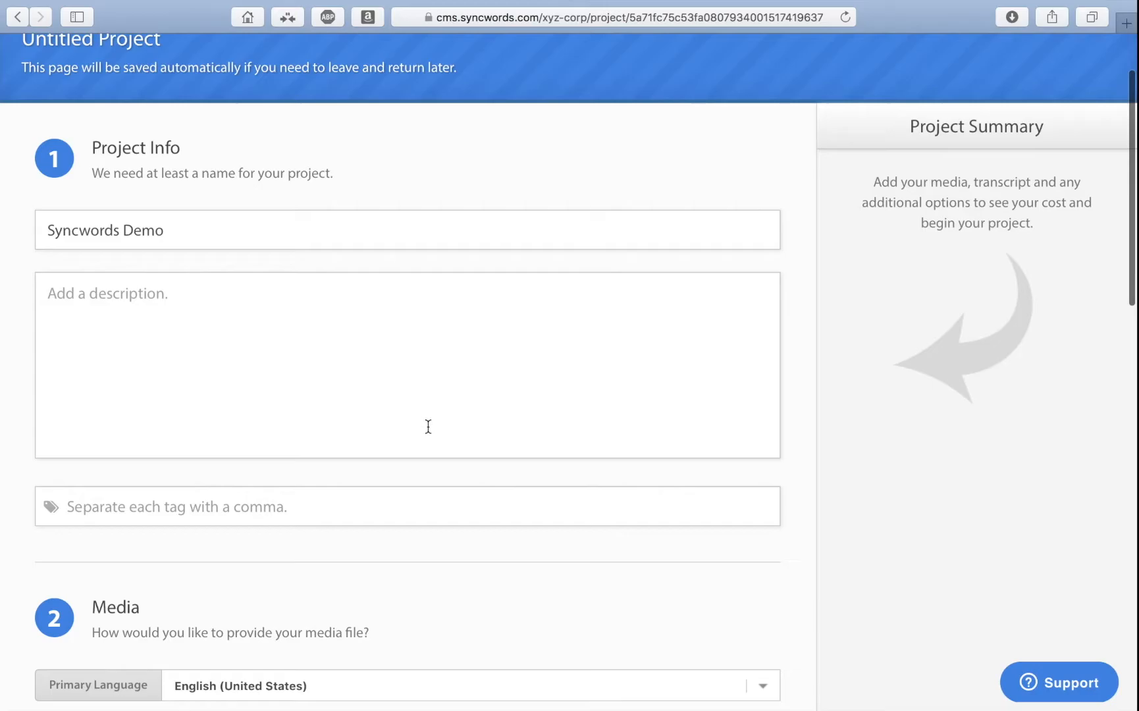
scroll(428, 424, down, 6)
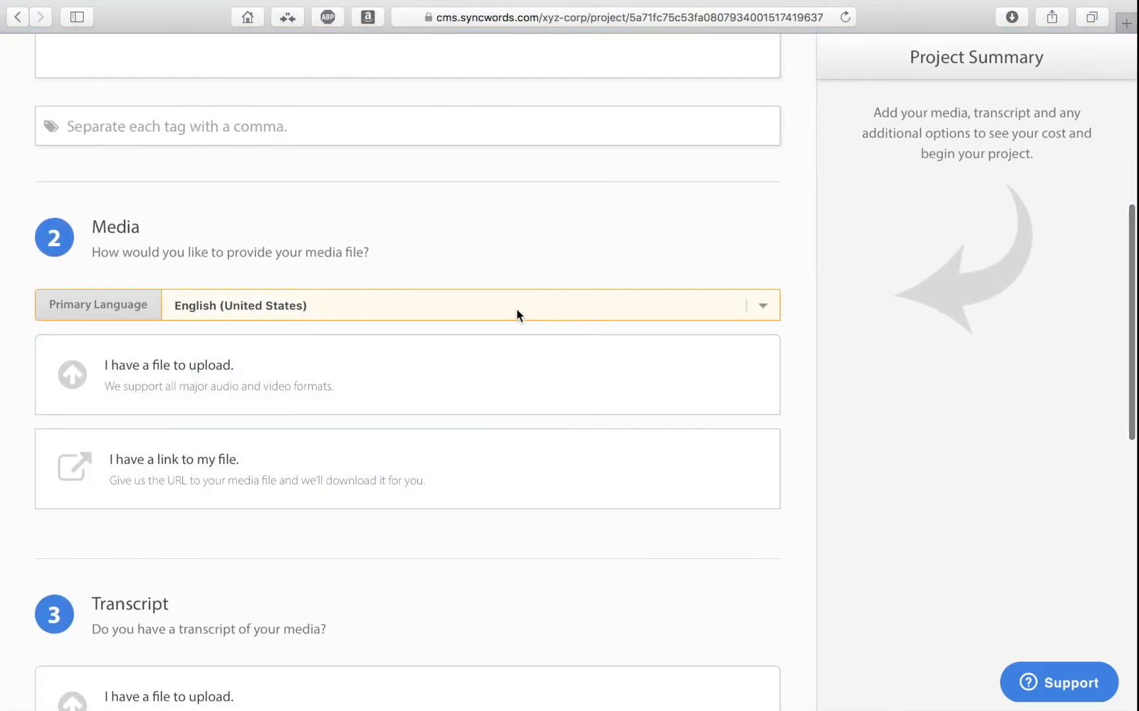
click(516, 315)
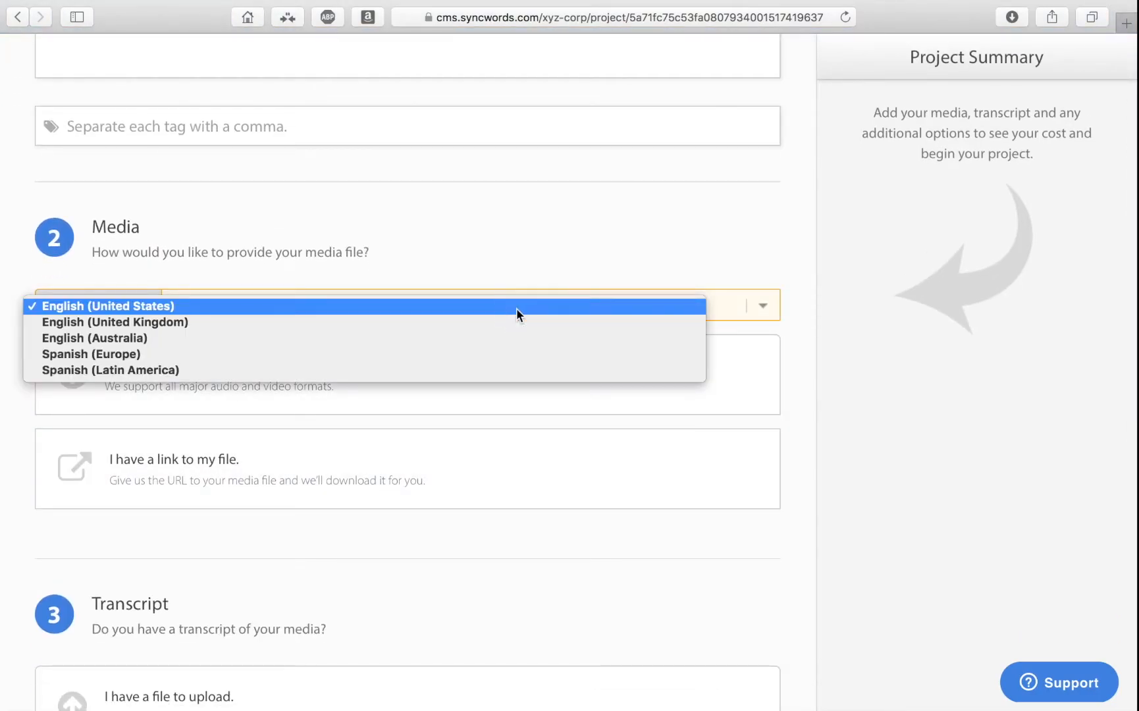
click(517, 309)
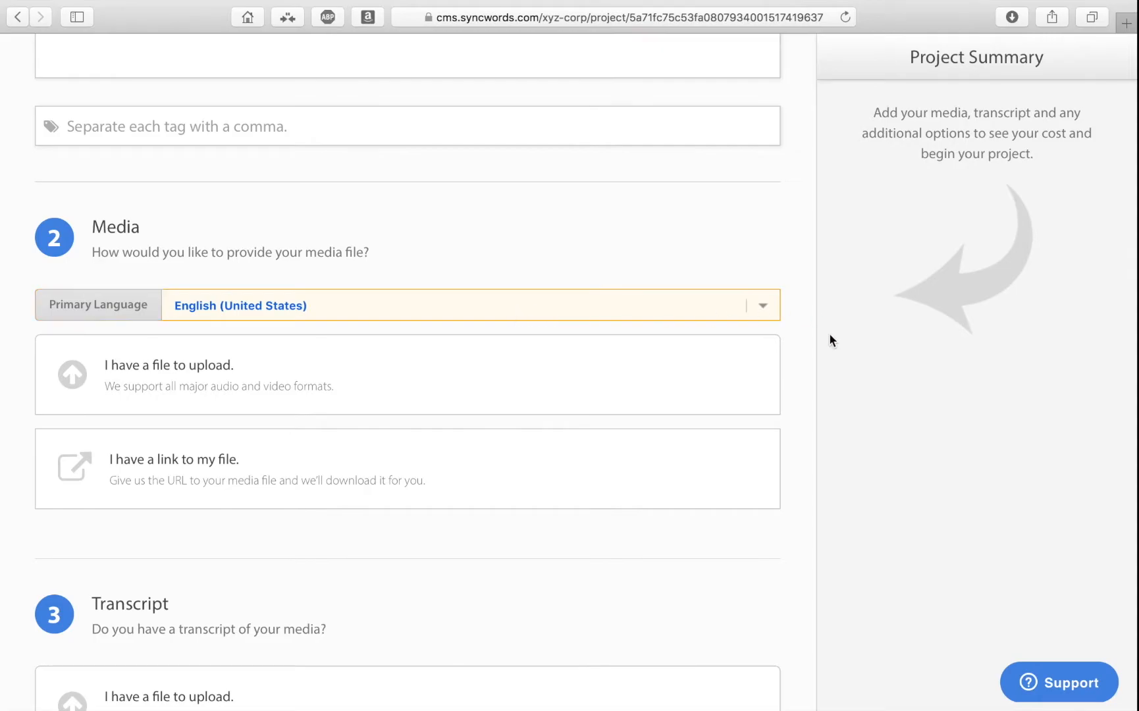
Try the file upload option and the file link option as ways of providing the media.
scroll(830, 335, down, 1)
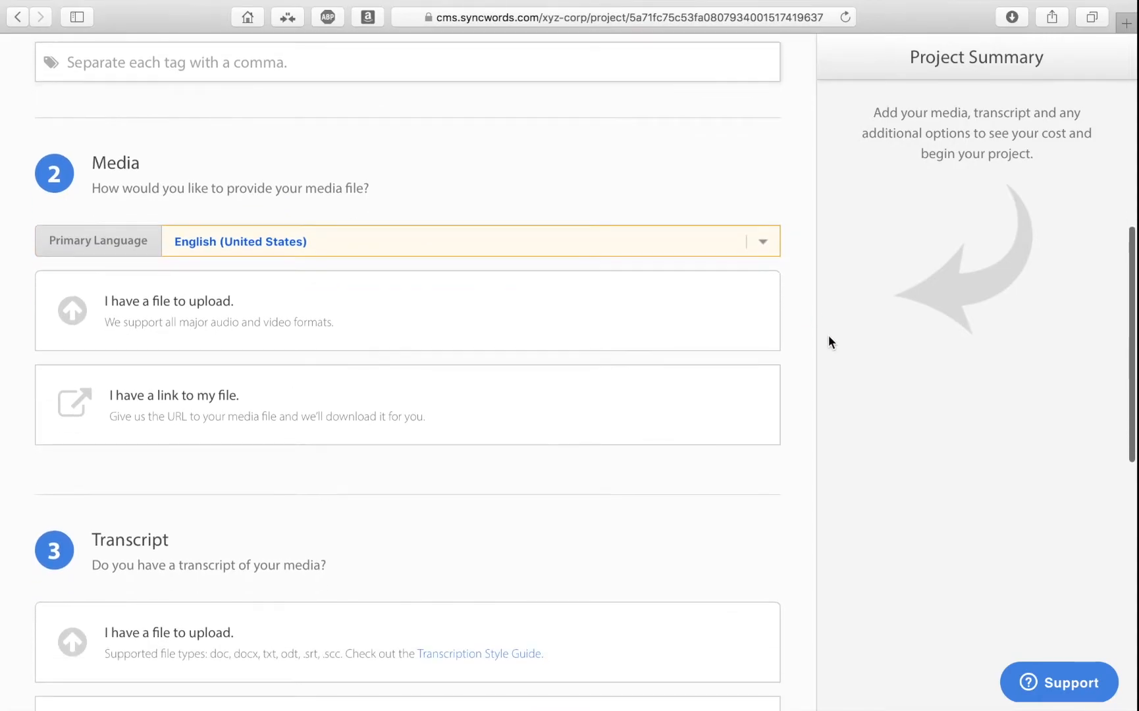
click(448, 318)
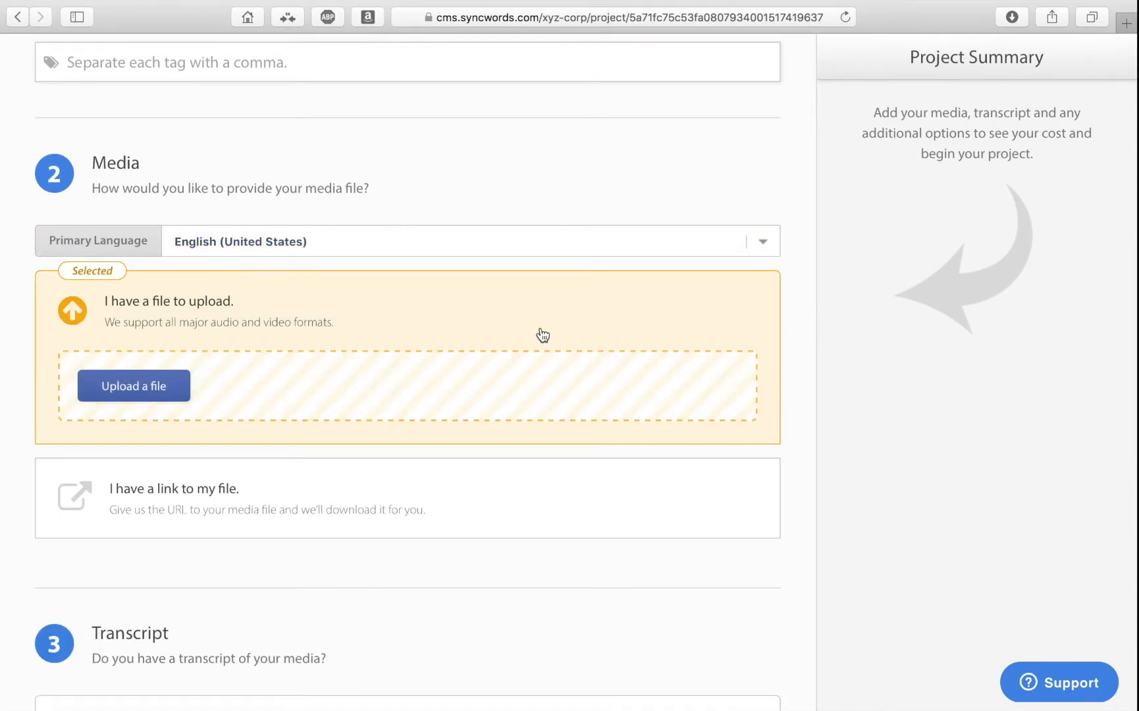
scroll(560, 474, down, 1)
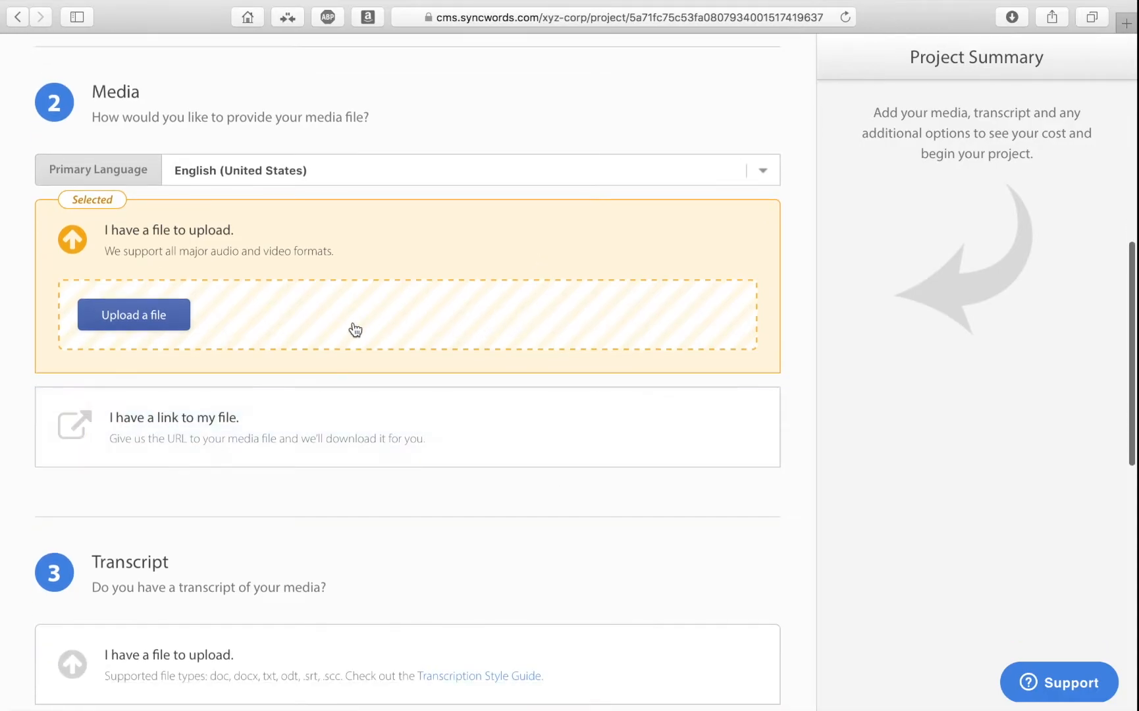
click(530, 433)
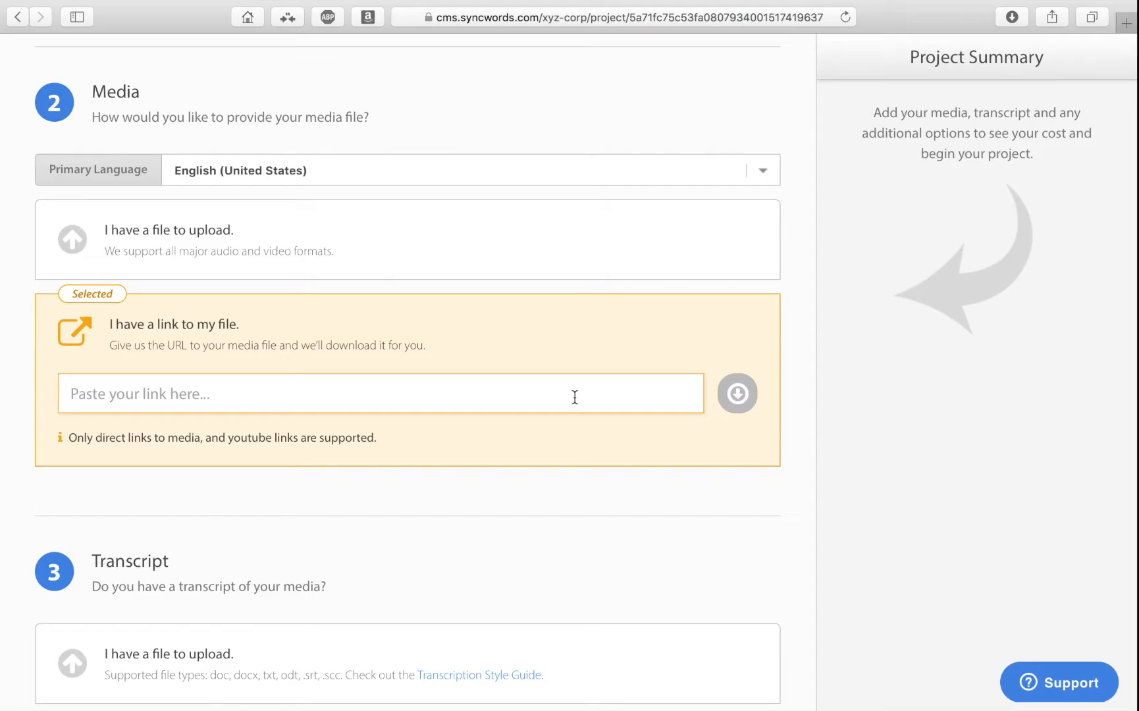
Choose to upload the media and add the video file "add new users in recapd.mov".
scroll(517, 441, up, 1)
click(450, 311)
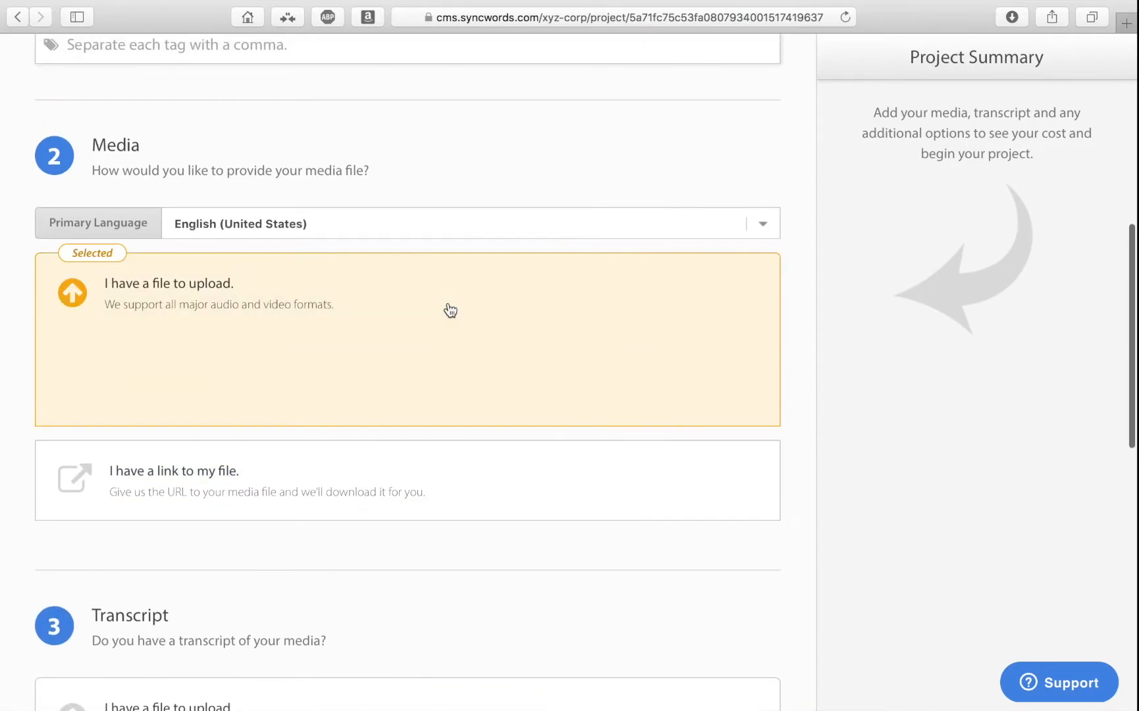
click(183, 372)
double_click(438, 117)
Choose the Transcript option stating that there is no transcript of the media.
scroll(778, 453, down, 5)
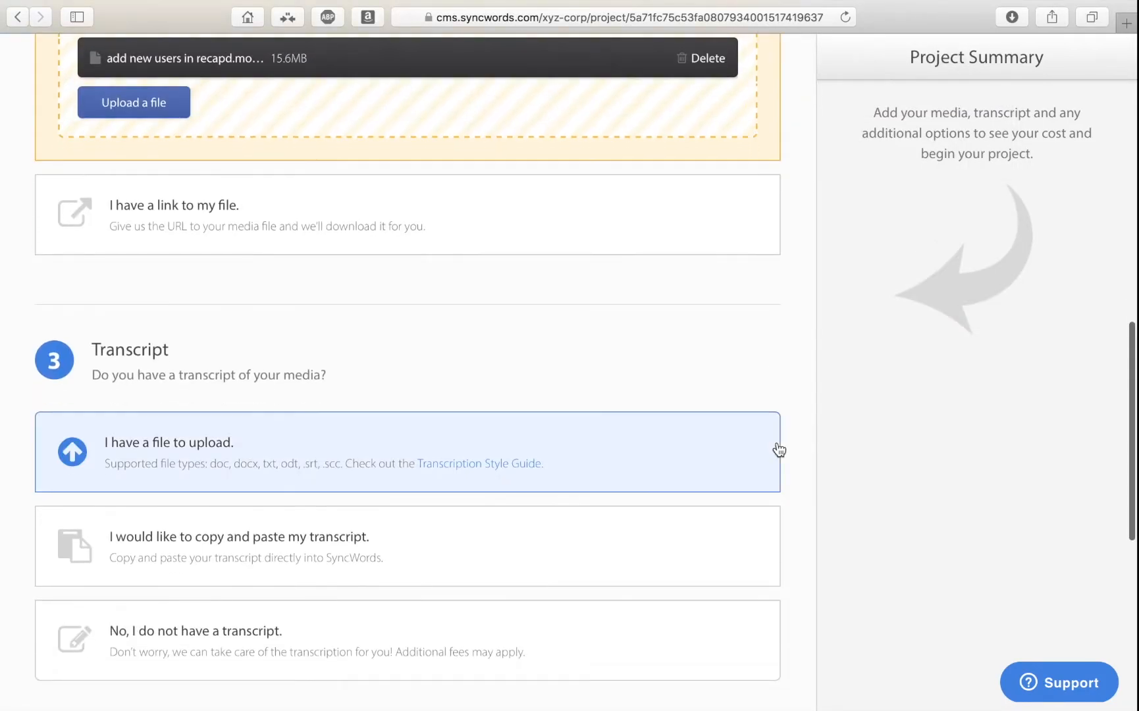
scroll(779, 450, down, 2)
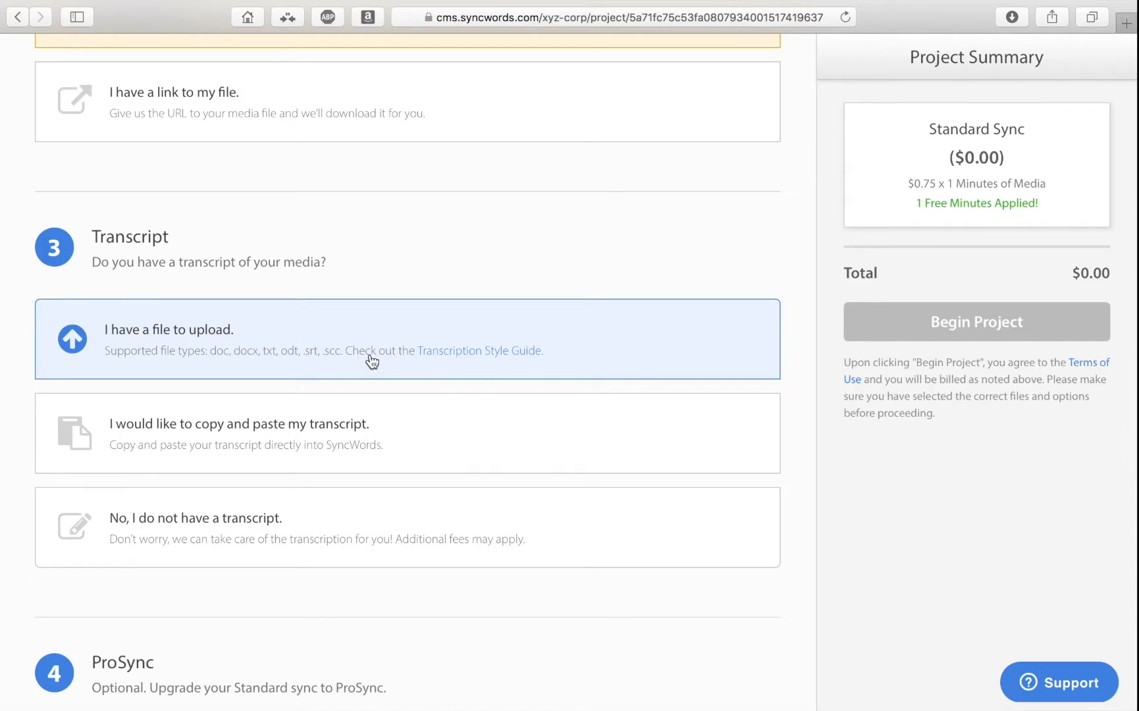
scroll(372, 361, down, 3)
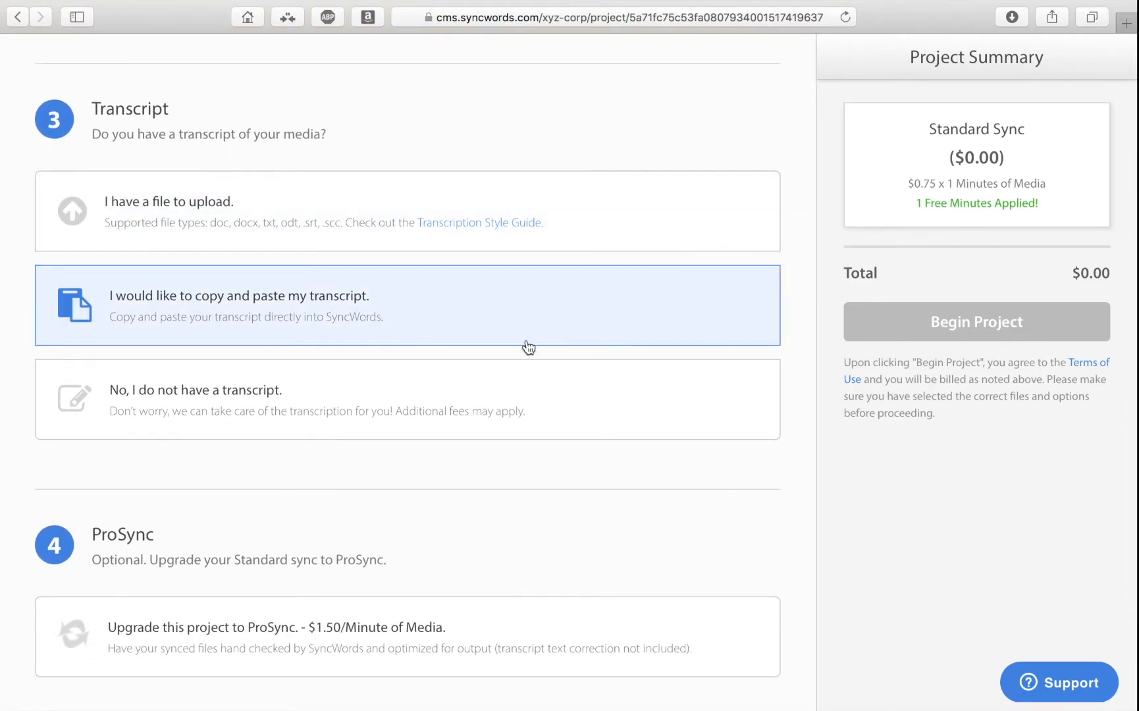
click(579, 394)
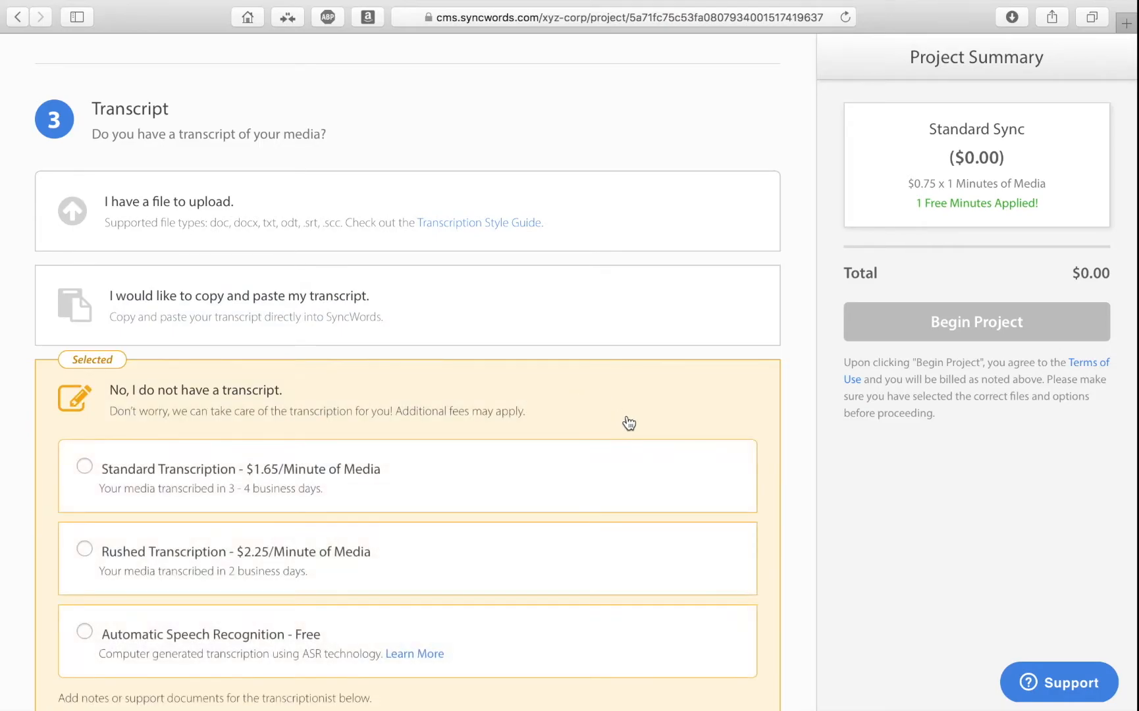
Examine the standard, rushed and automatic transcription choices and the notes and support document area for the transcriptionist.
scroll(623, 419, down, 4)
scroll(629, 422, down, 2)
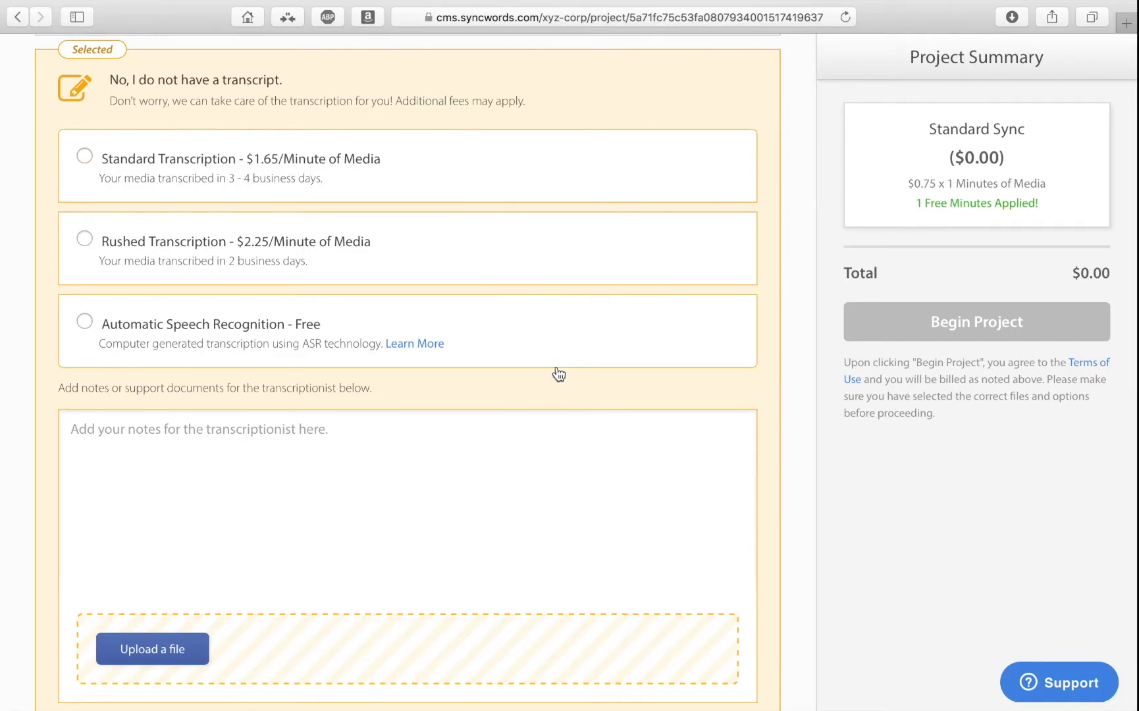
scroll(565, 372, down, 1)
scroll(563, 366, down, 1)
scroll(564, 364, down, 2)
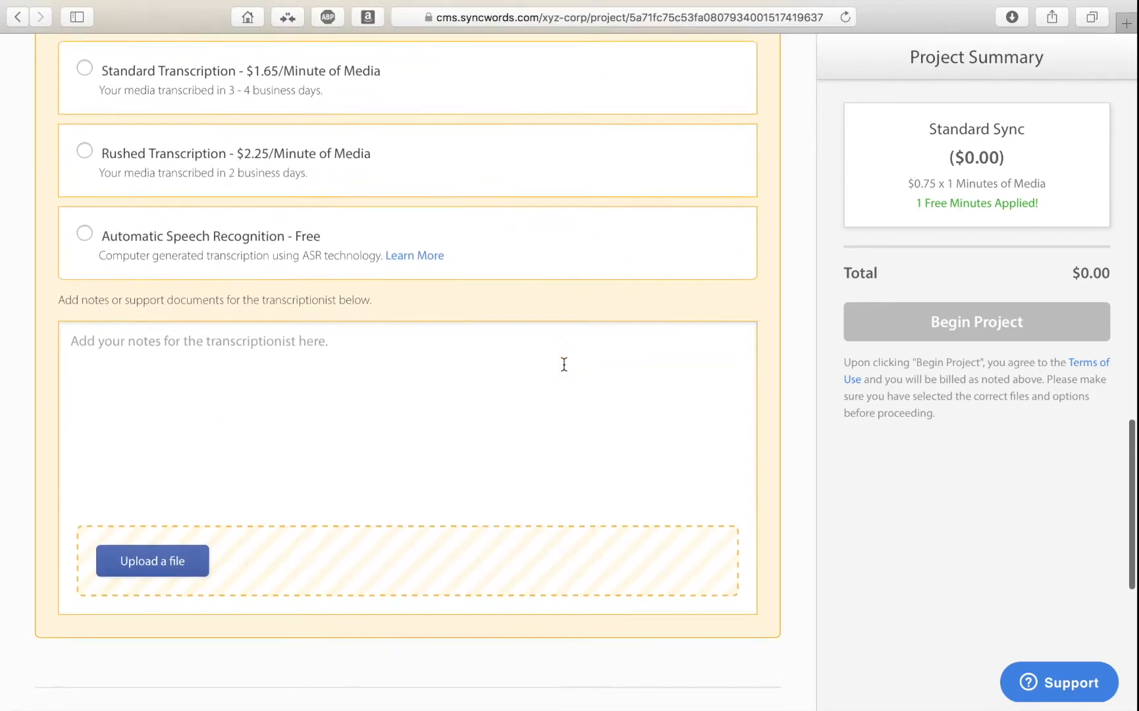
scroll(564, 364, up, 1)
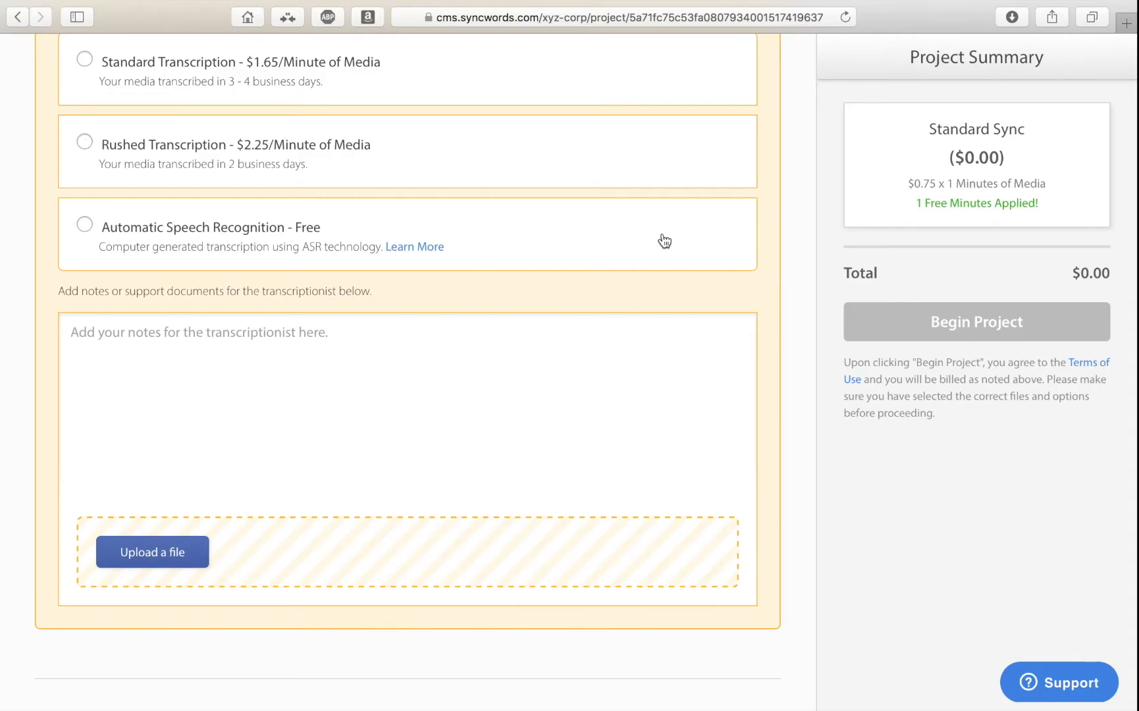
scroll(665, 241, down, 1)
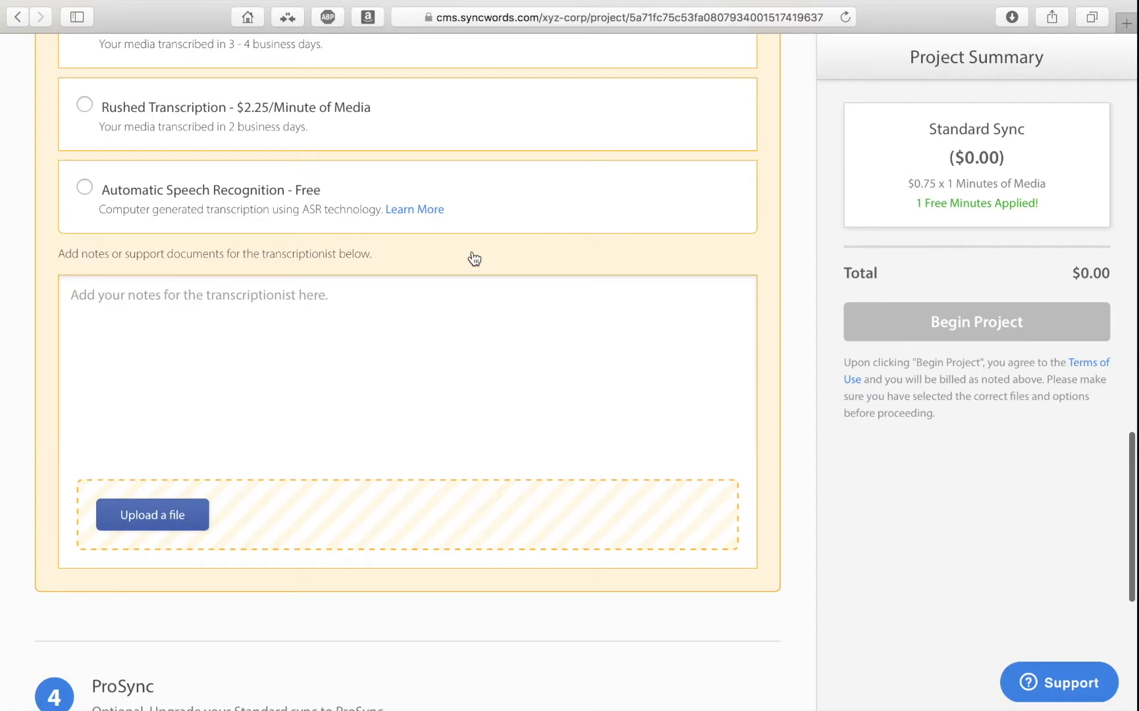
scroll(474, 258, up, 3)
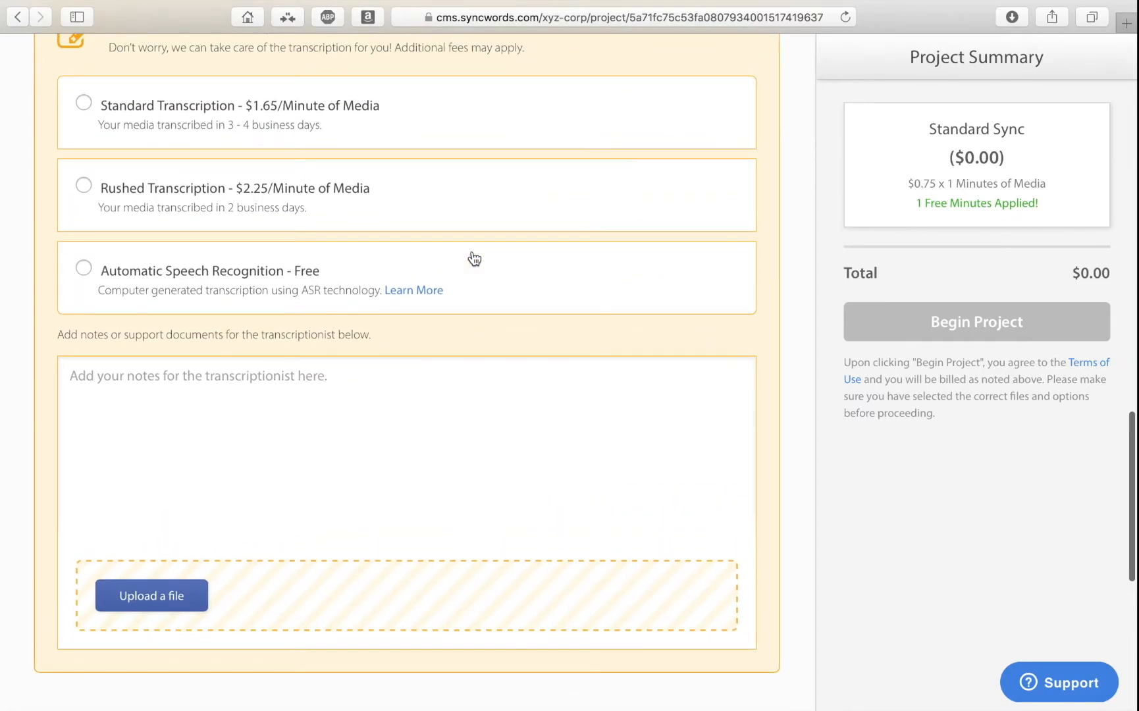
scroll(474, 258, up, 1)
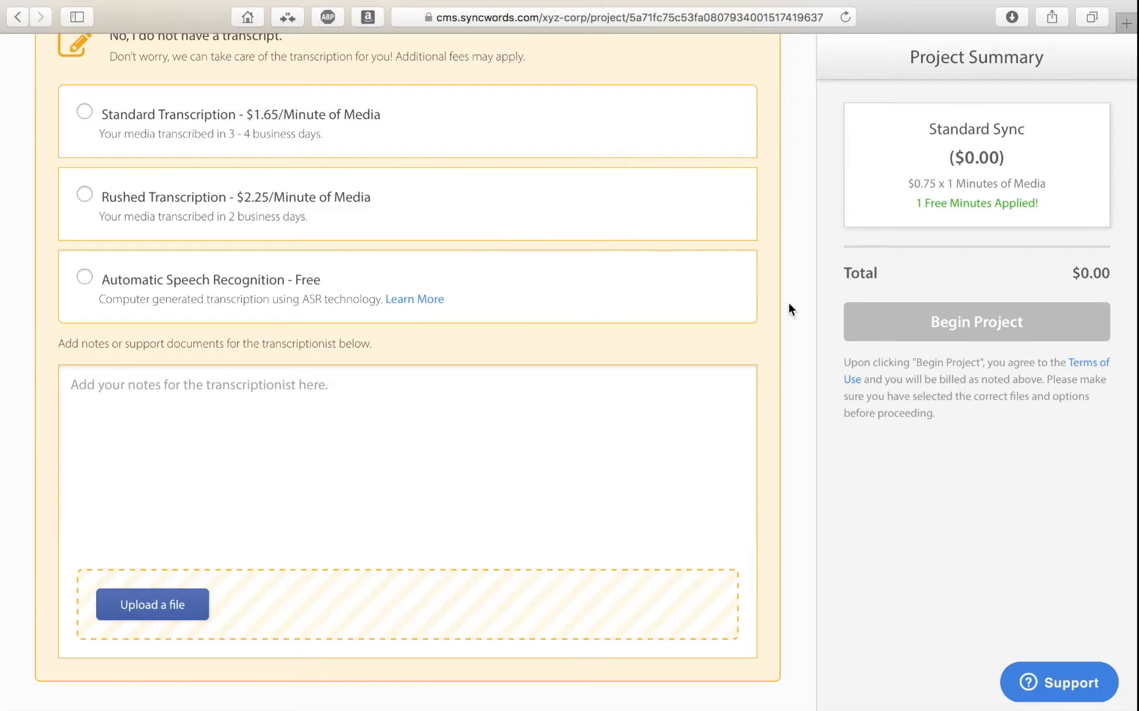
scroll(788, 307, down, 5)
Switch the transcript source to file upload, add "add new users in recapd.docx" and review its detected properties.
scroll(788, 307, up, 7)
scroll(788, 302, up, 5)
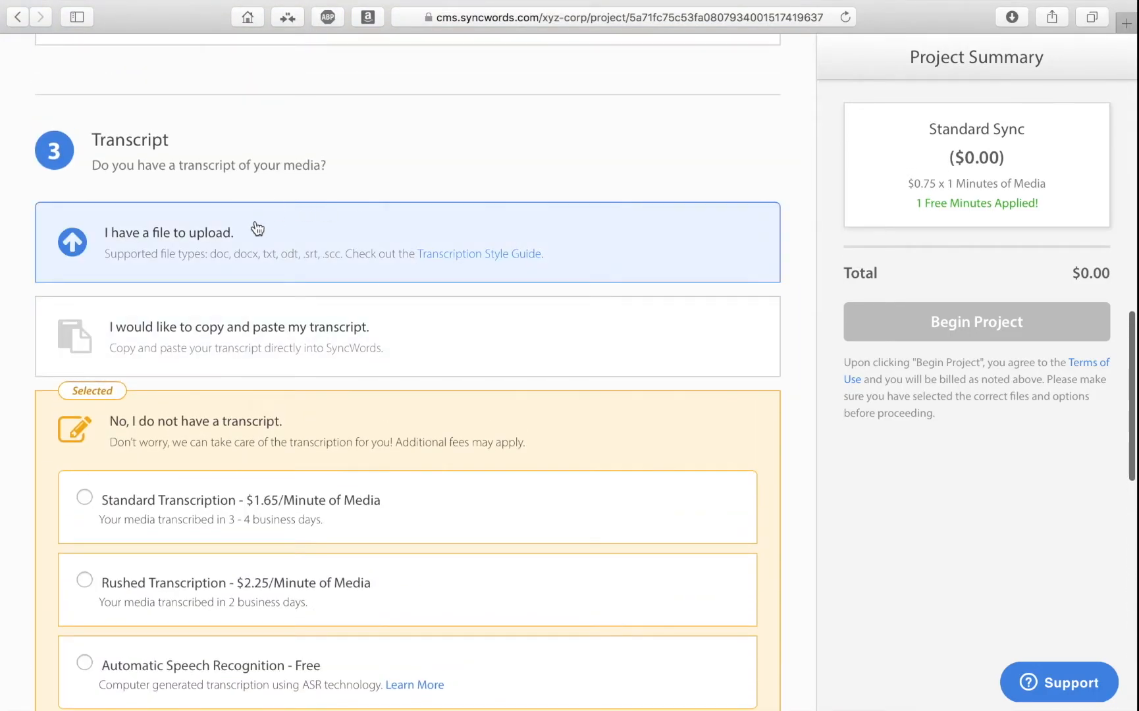
click(258, 229)
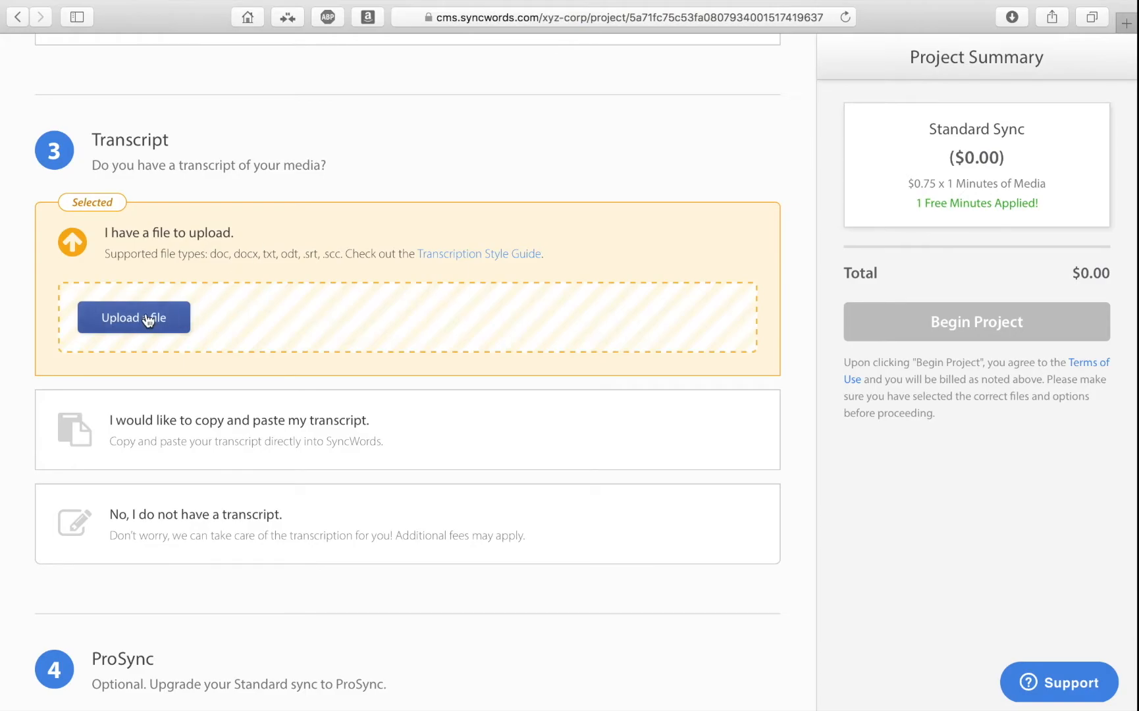
click(147, 320)
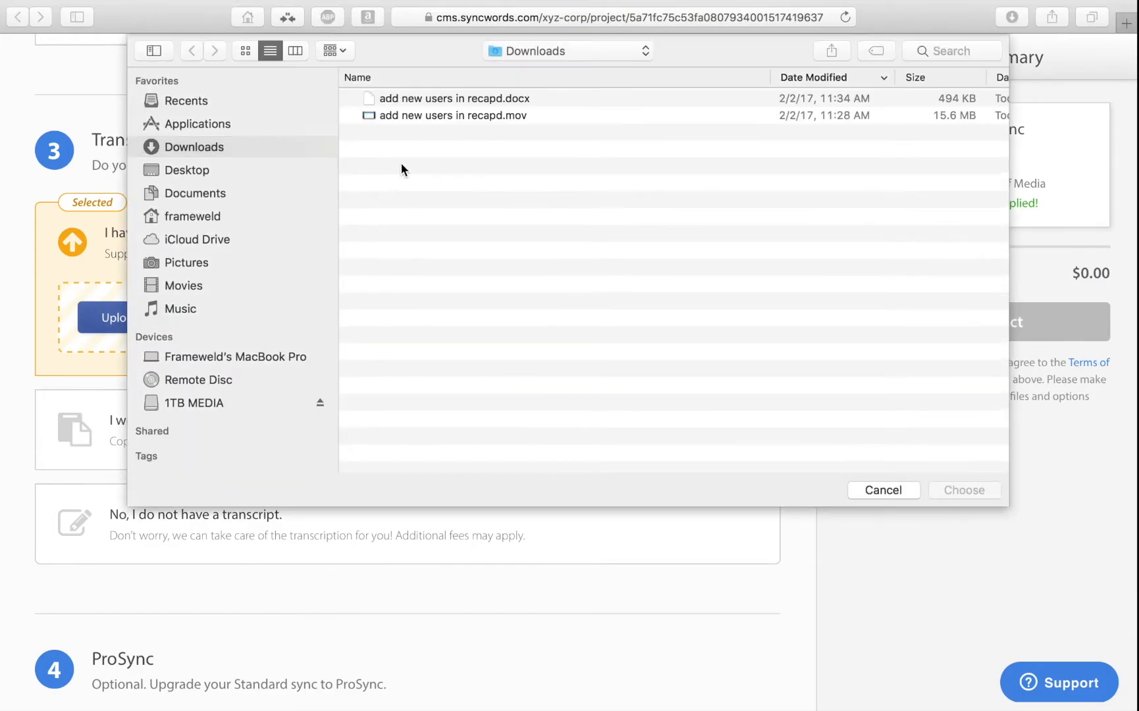
double_click(446, 98)
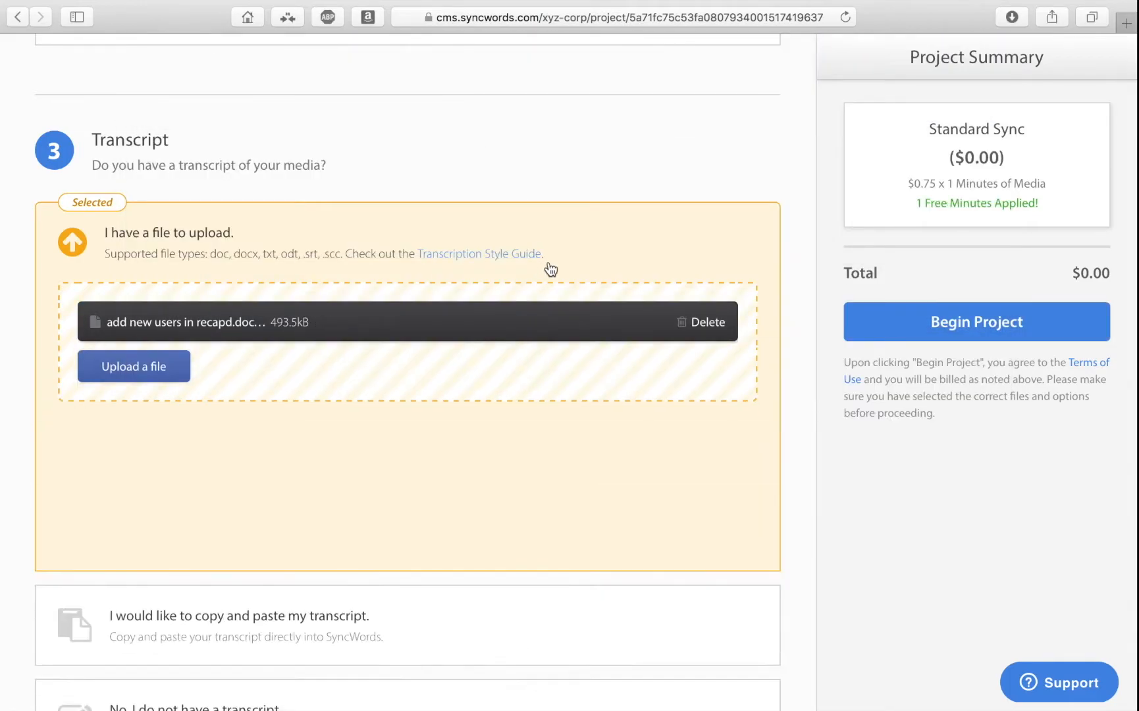
scroll(788, 477, up, 2)
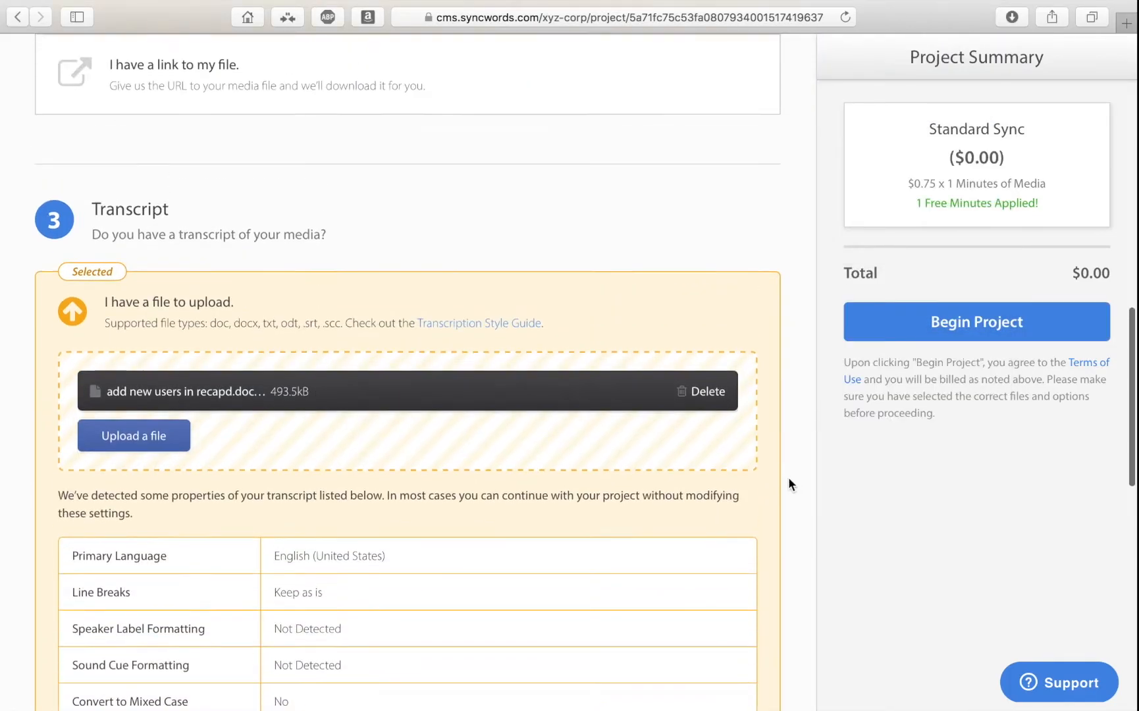
scroll(788, 480, down, 3)
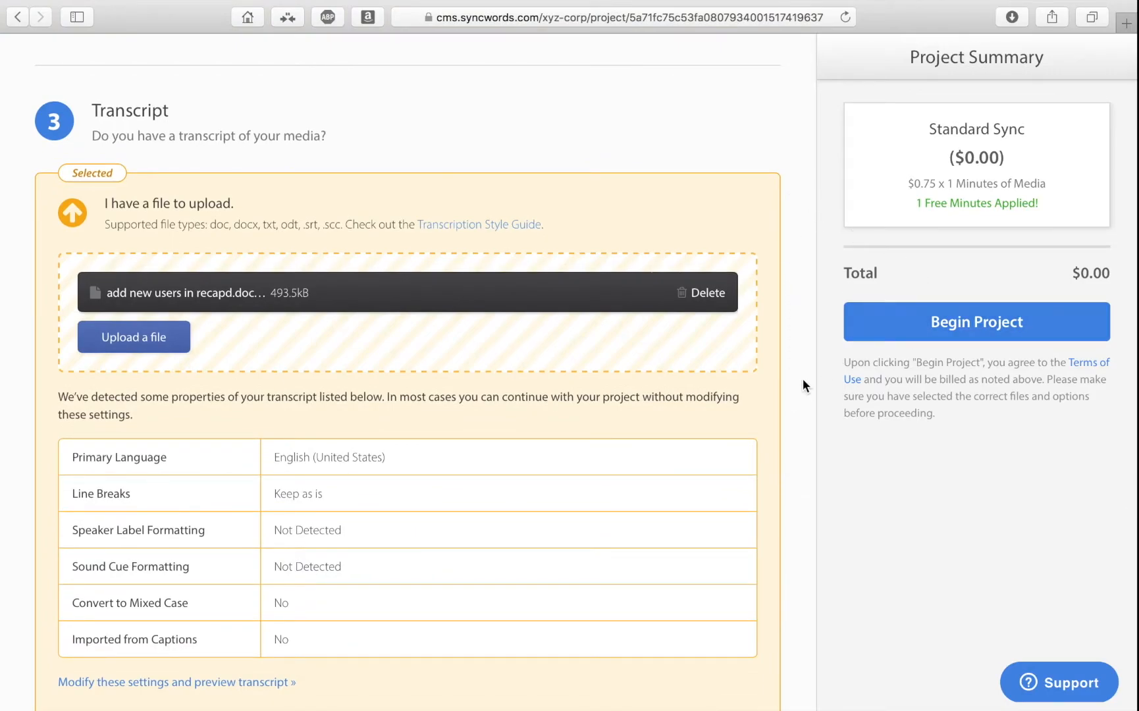
Try the ProSync upgrade on the project and deselect it again.
scroll(804, 381, down, 3)
scroll(803, 385, down, 10)
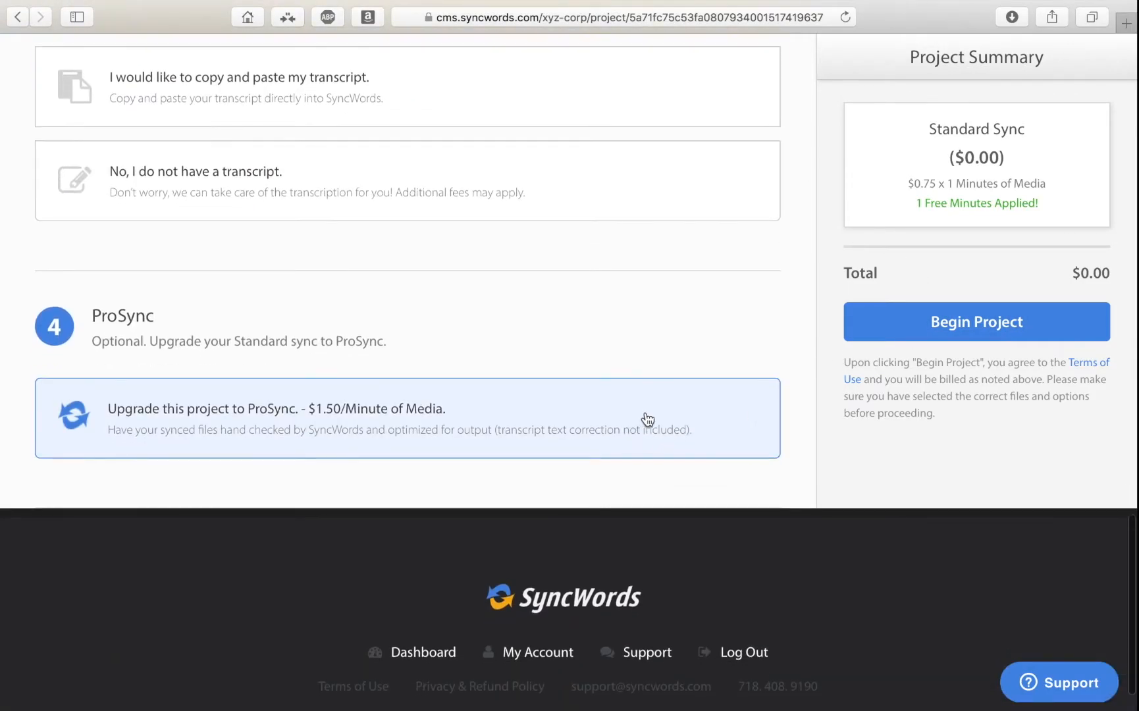
click(654, 409)
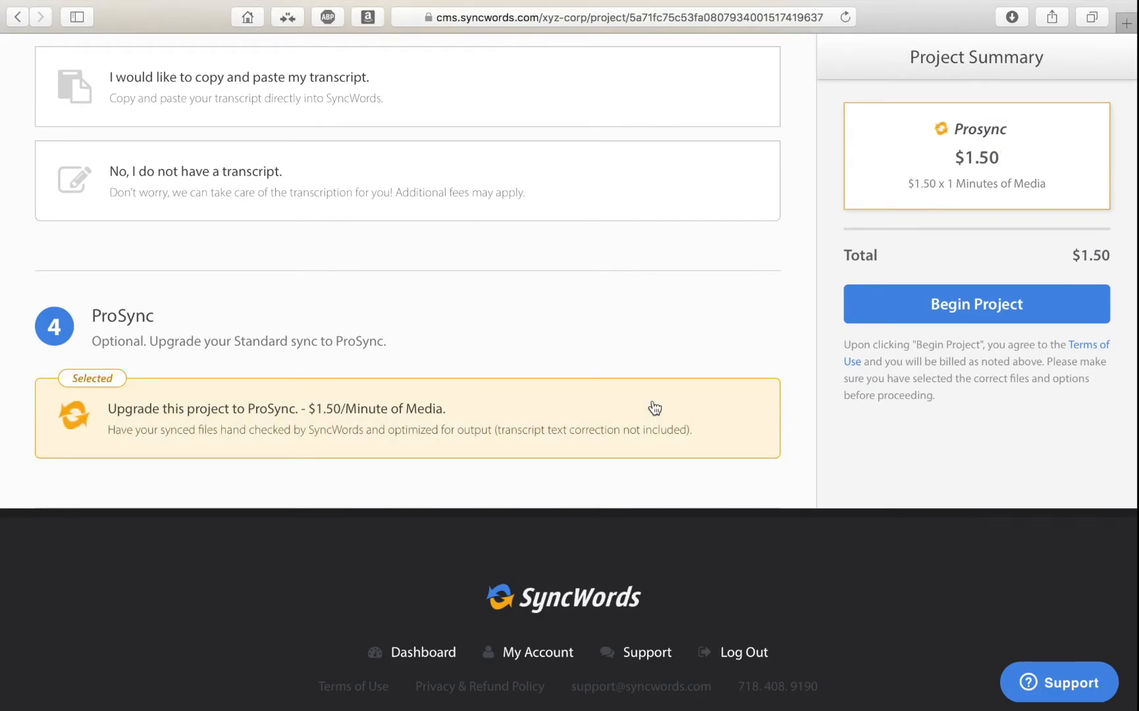
click(731, 405)
Begin the project with Standard Sync and return to the project dashboard.
scroll(796, 421, up, 3)
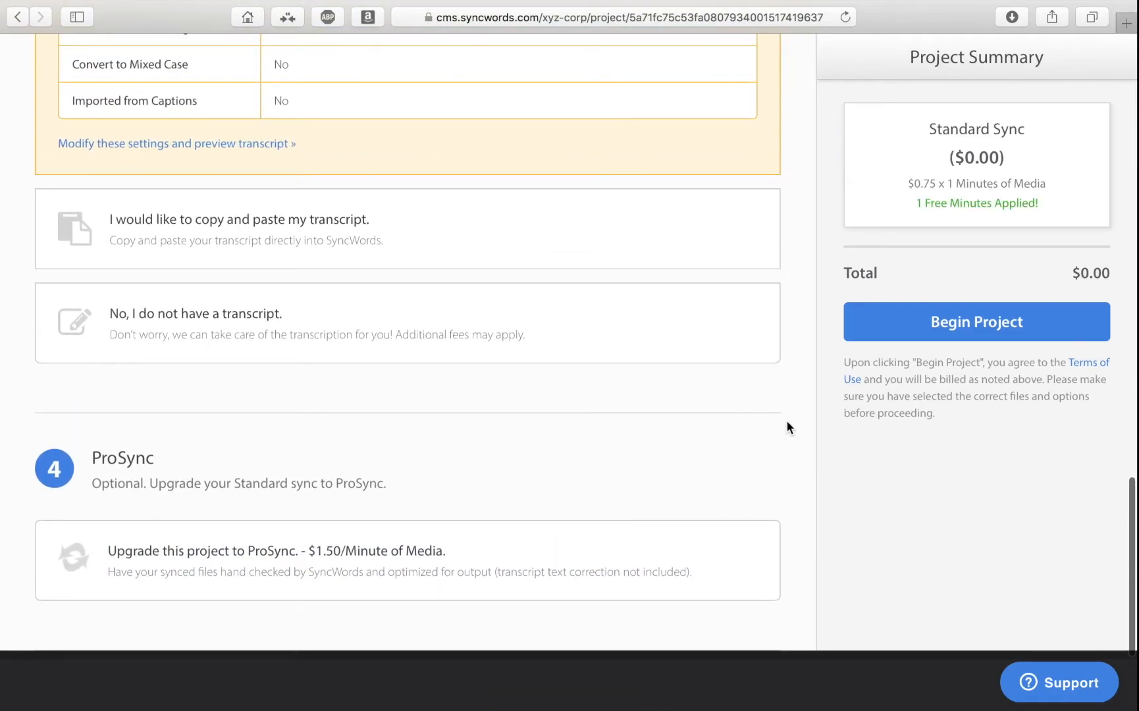
click(875, 321)
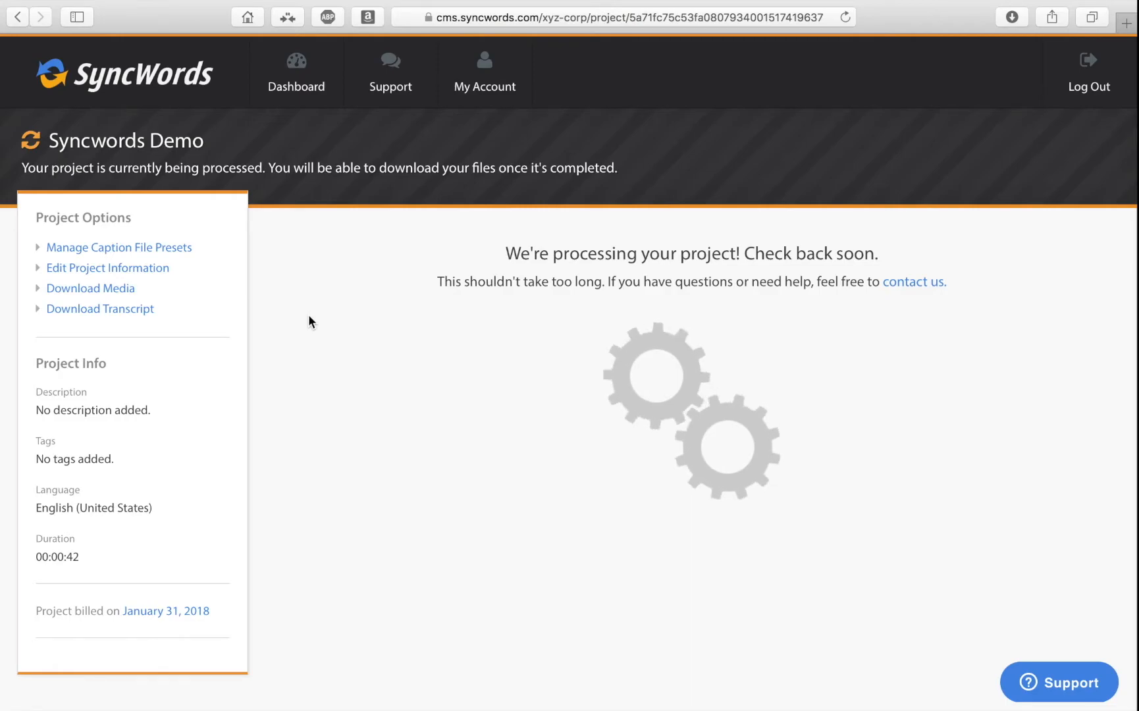
click(291, 79)
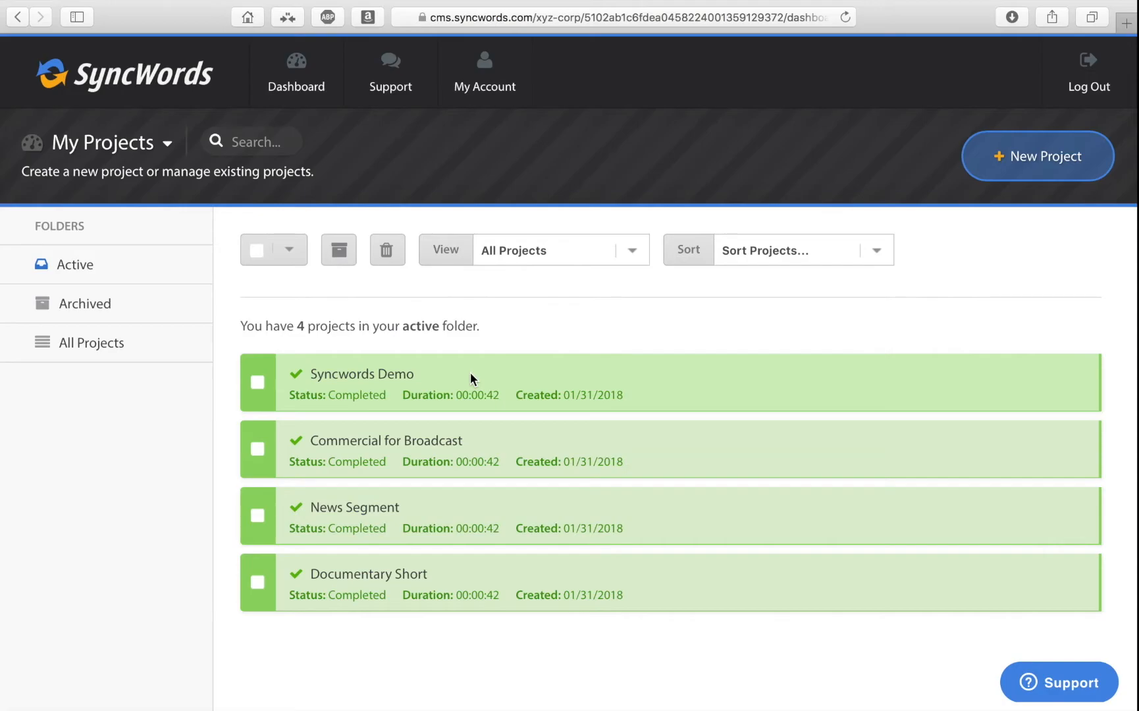
Open the completed Syncwords Demo project and expand the applied settings and output formats of its default captions.
click(470, 378)
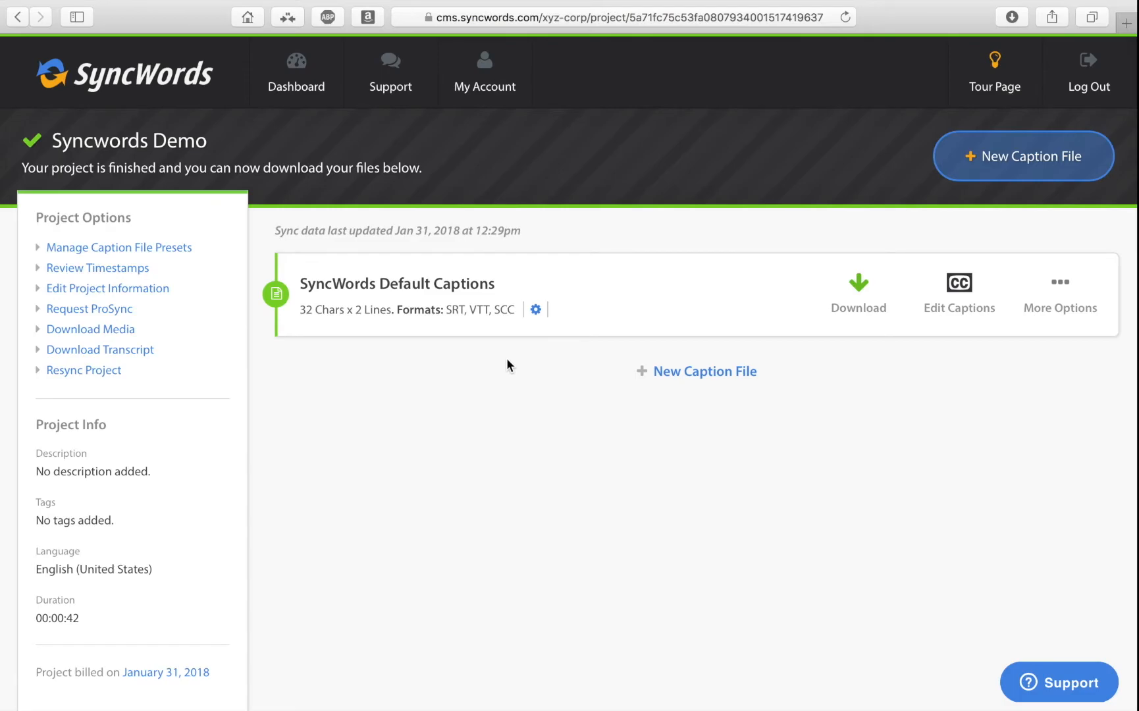
click(536, 310)
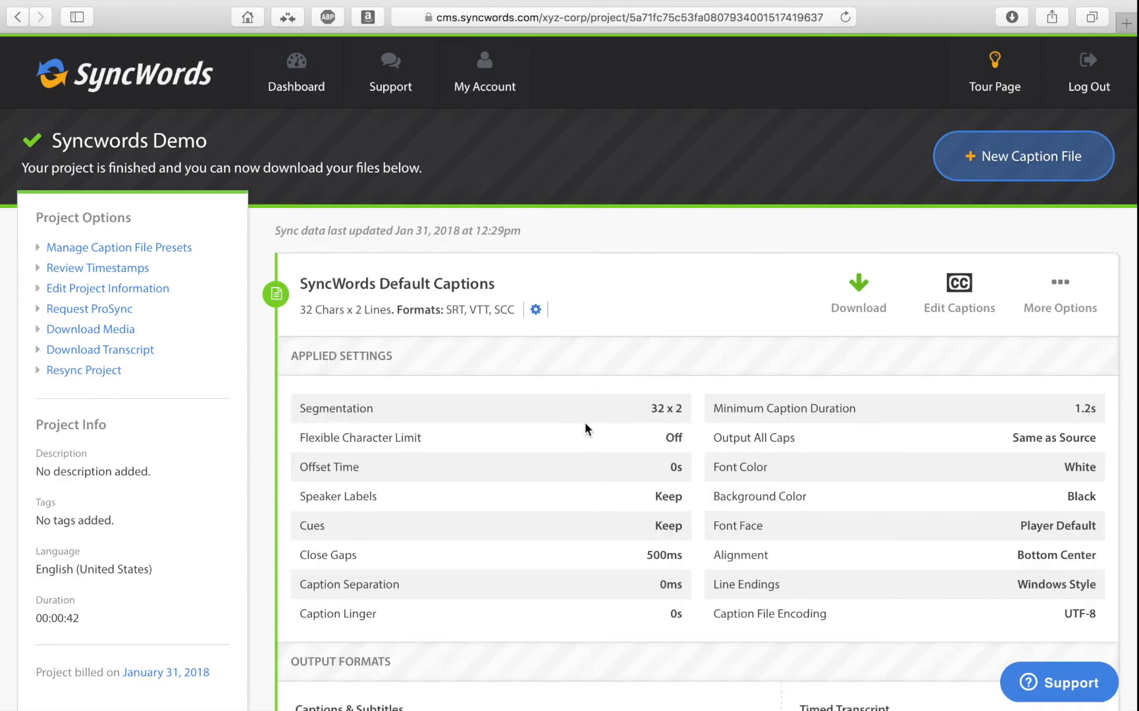
scroll(570, 429, down, 5)
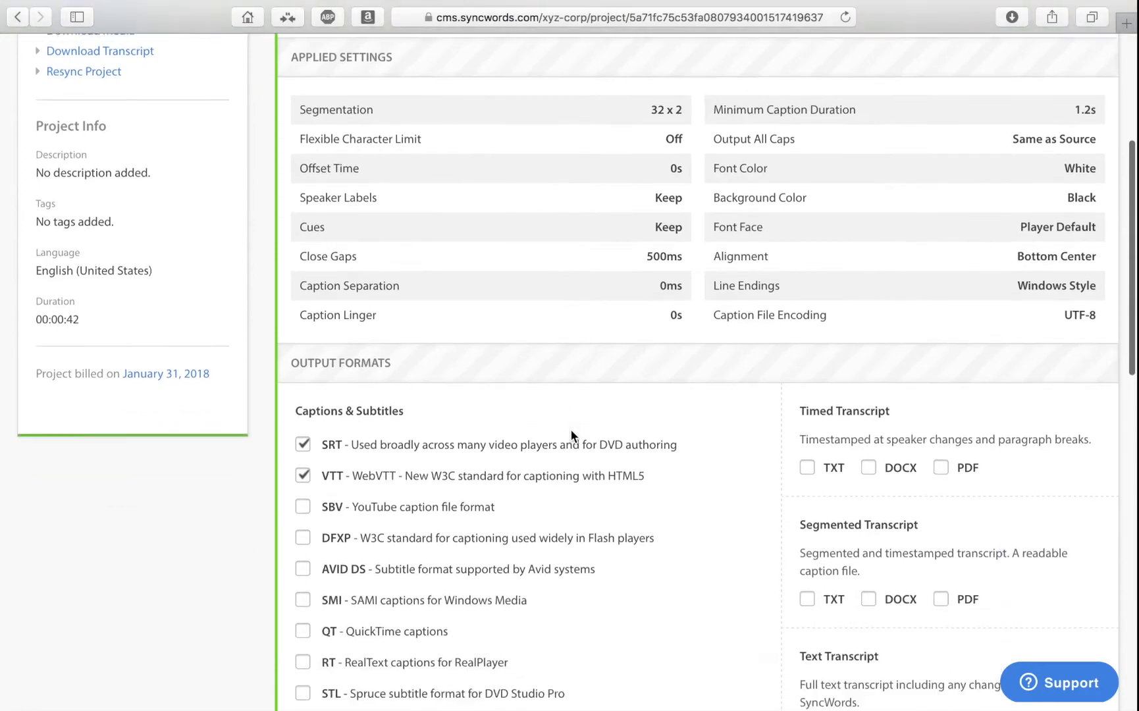
Review the output formats and SCC options of the default captions and collapse their settings.
scroll(570, 428, down, 5)
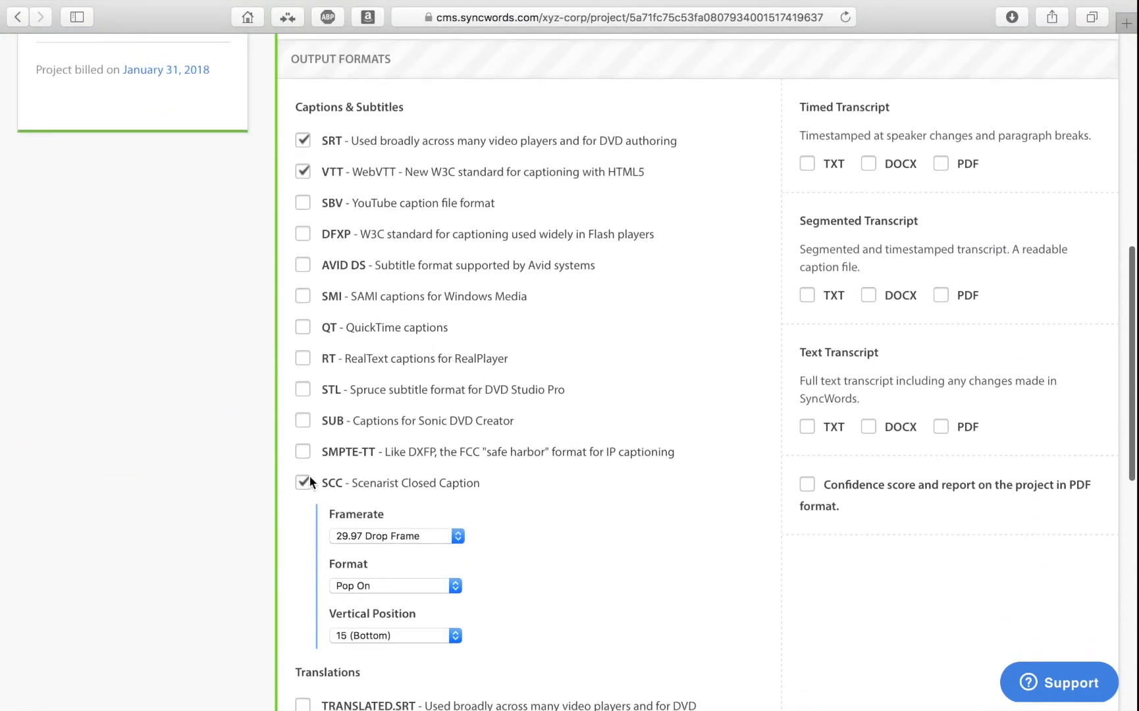
scroll(705, 351, up, 8)
scroll(658, 343, up, 2)
click(534, 266)
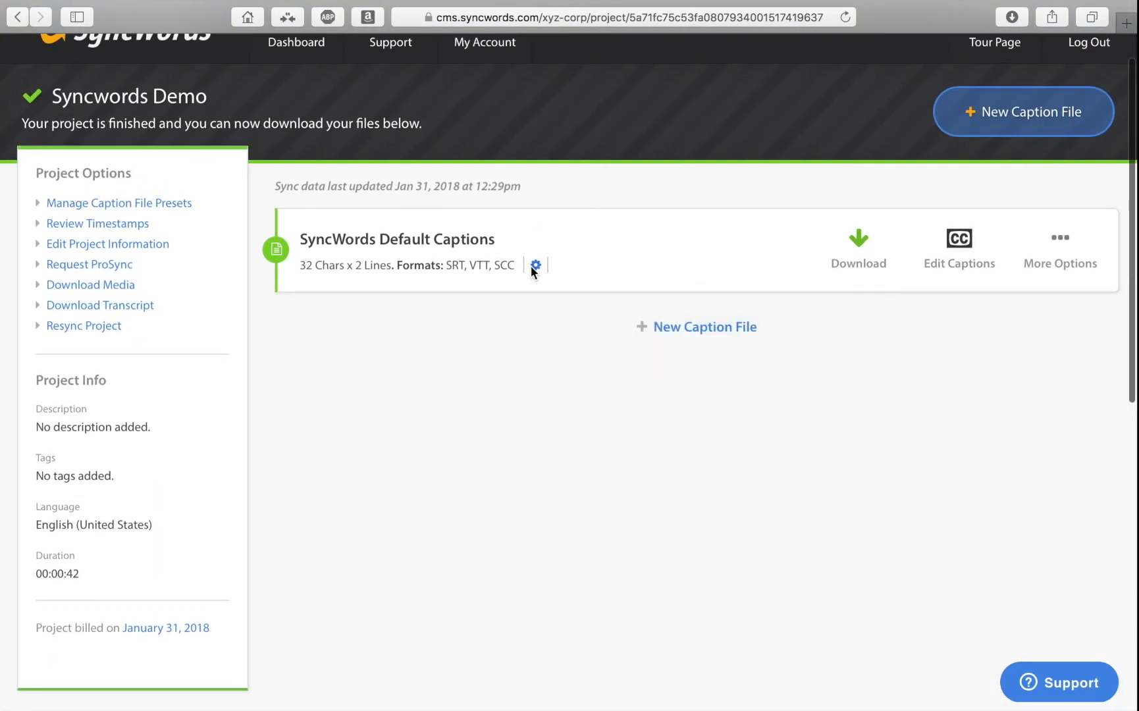
Start a new caption file, look through its advanced options and hide them again.
click(765, 333)
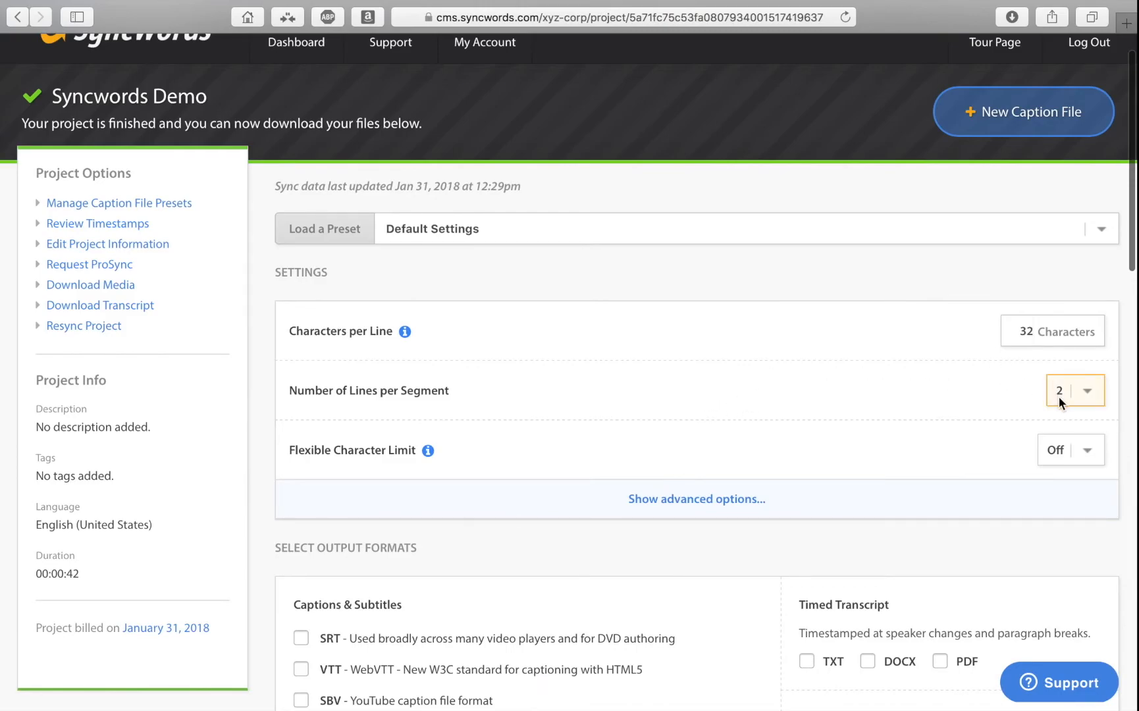
scroll(831, 404, down, 5)
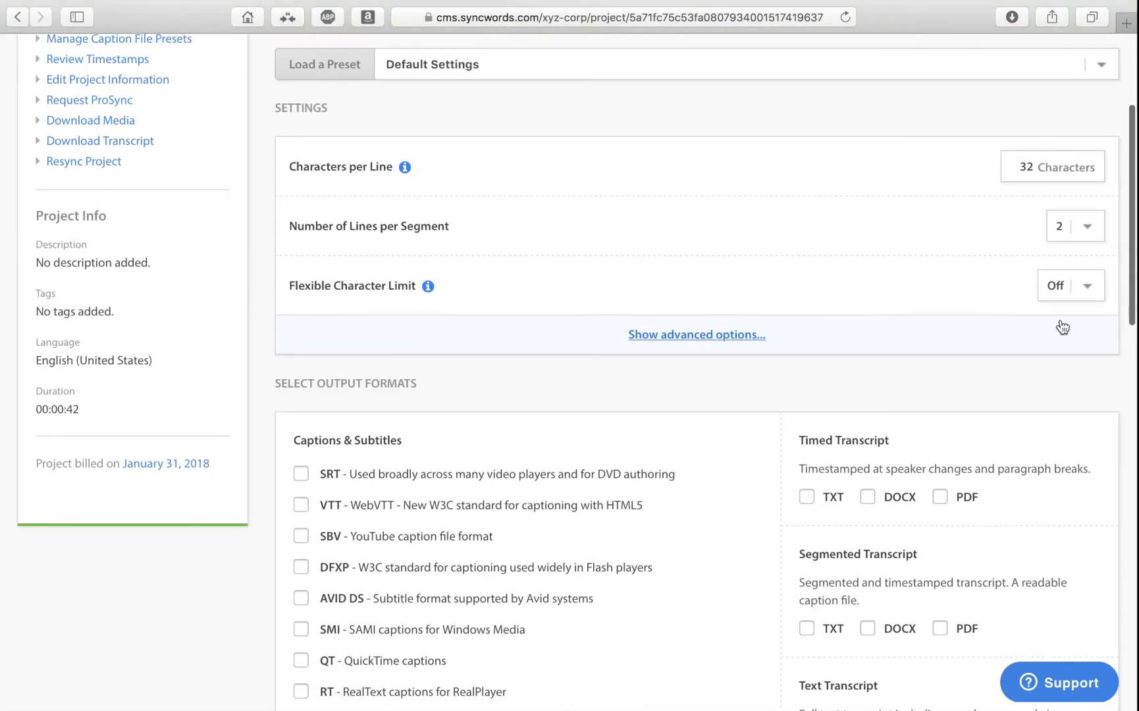
click(755, 339)
scroll(752, 369, down, 4)
scroll(724, 264, up, 1)
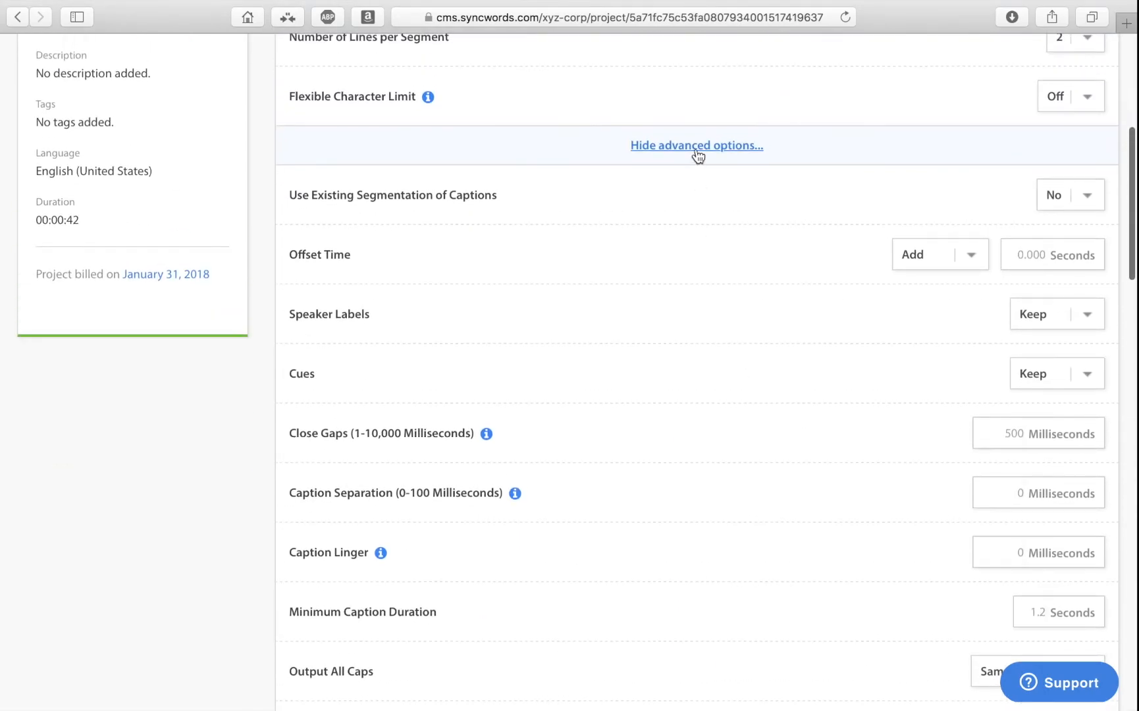
click(696, 152)
Select SRT, SBV and AVID DS as the output formats for the new caption file.
click(301, 346)
click(301, 284)
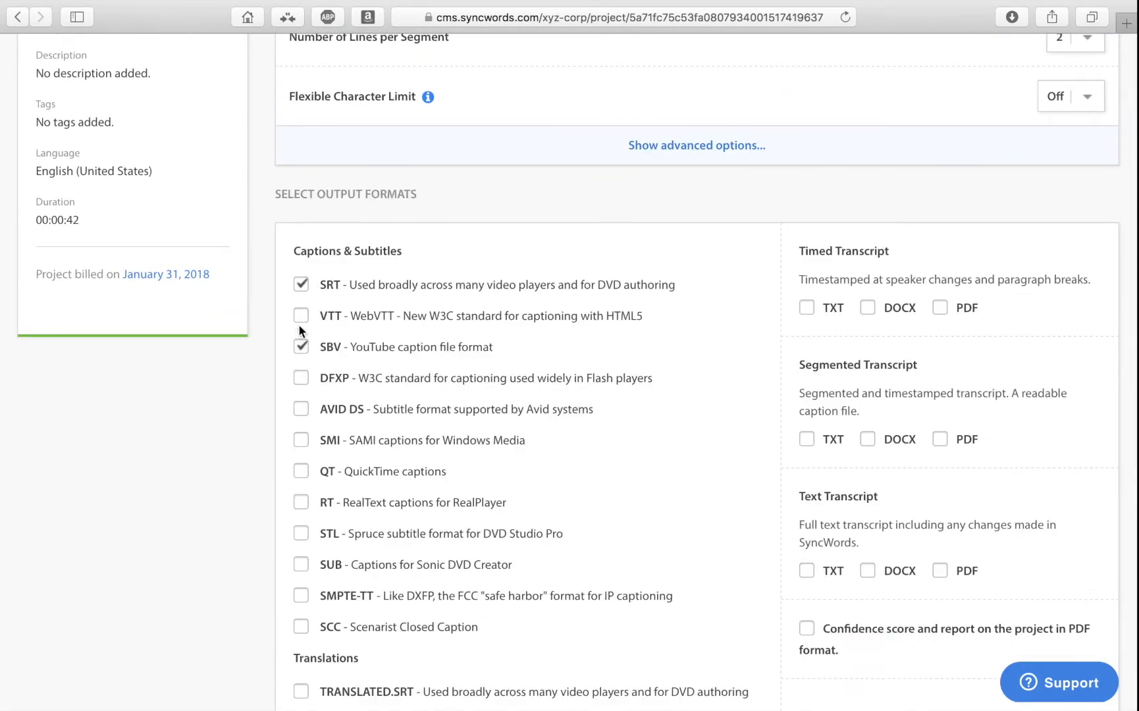
click(300, 534)
Name the caption file "Syncwords Preset 1".
scroll(388, 532, down, 8)
click(375, 571)
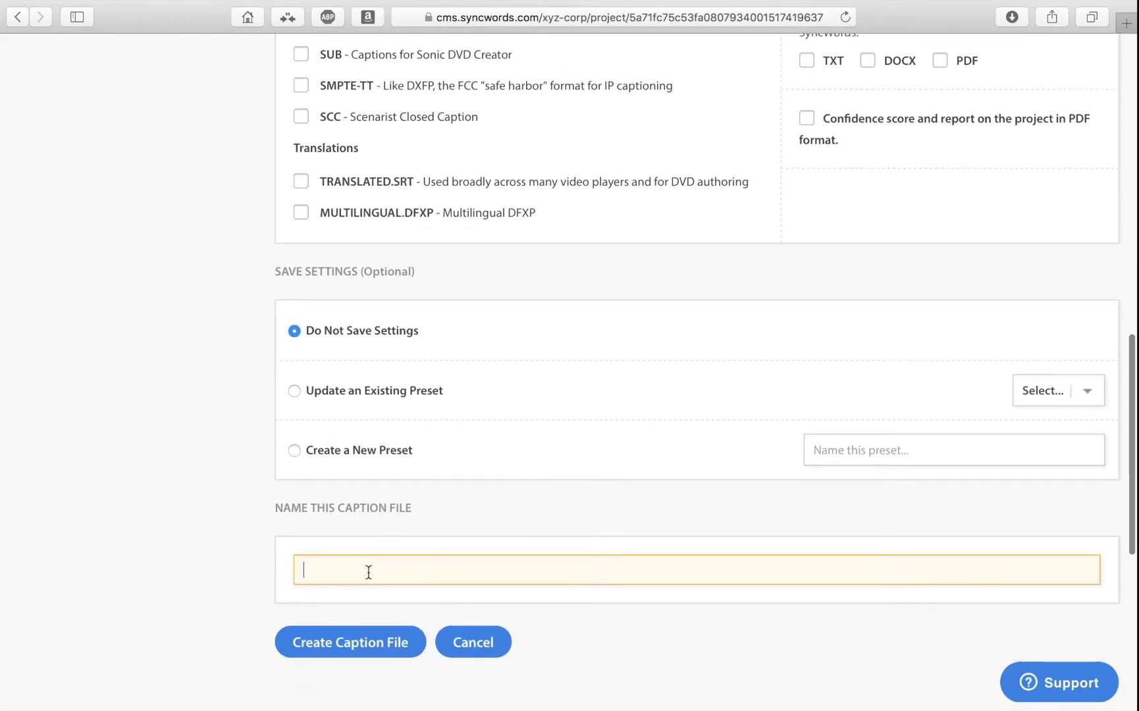
text(Syncwords)
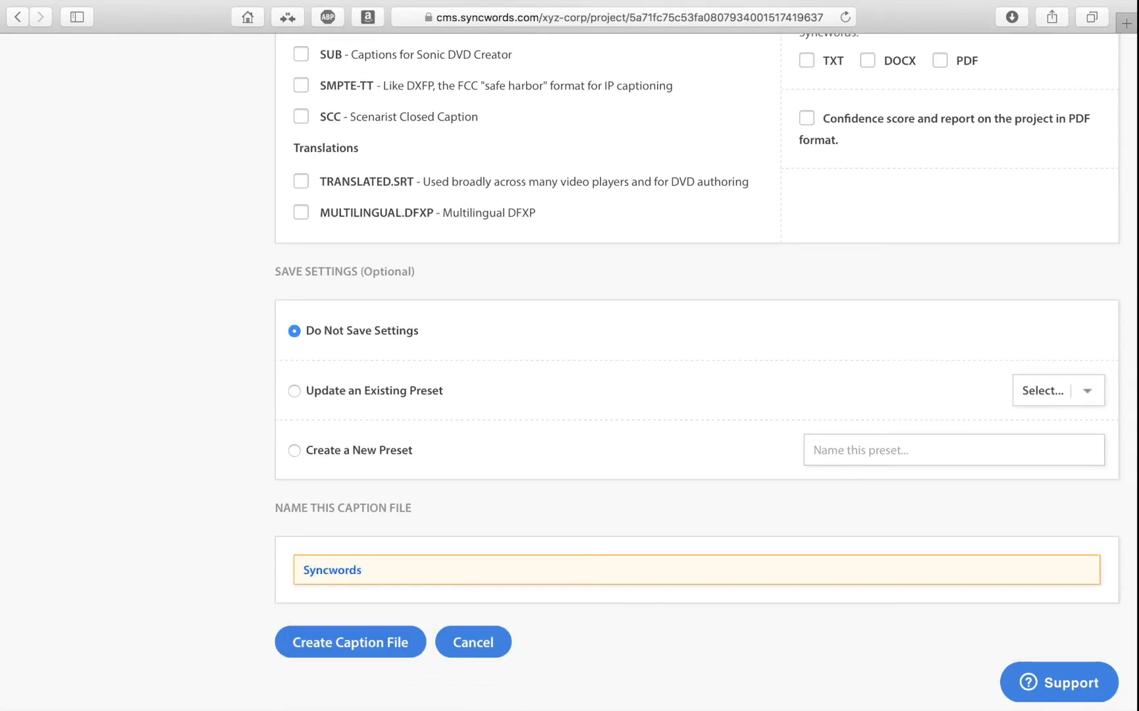
text(eset 1)
Try the save options for creating a new preset and updating an existing preset.
scroll(222, 302, up, 20)
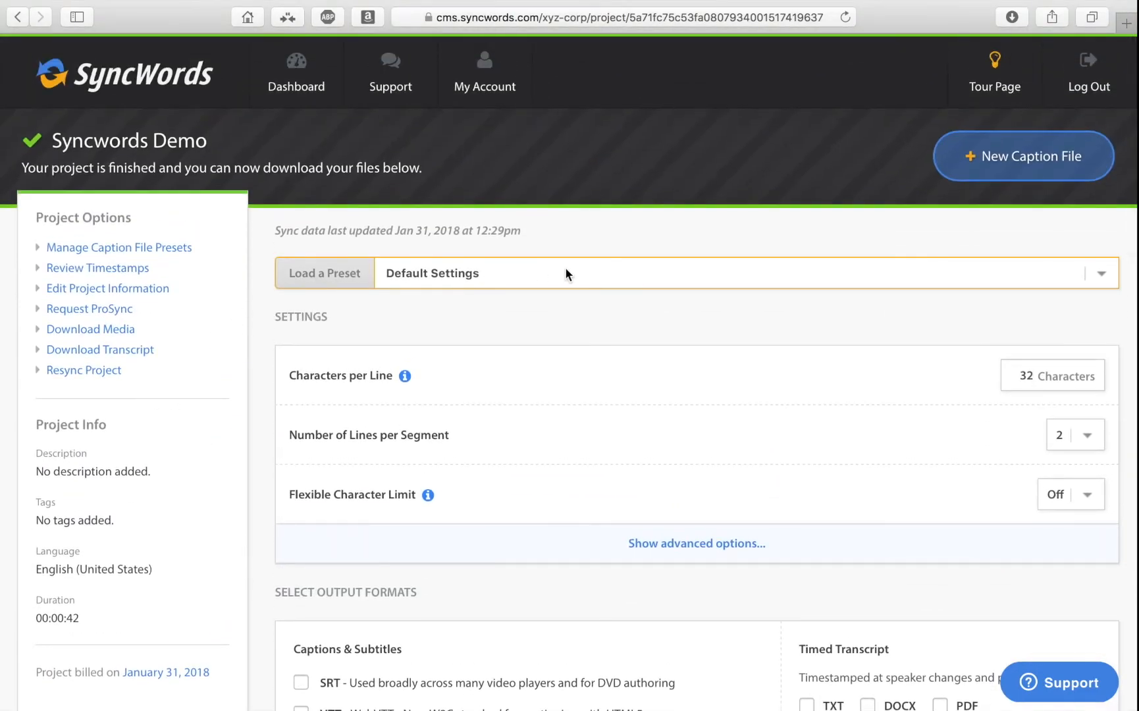
scroll(565, 267, down, 15)
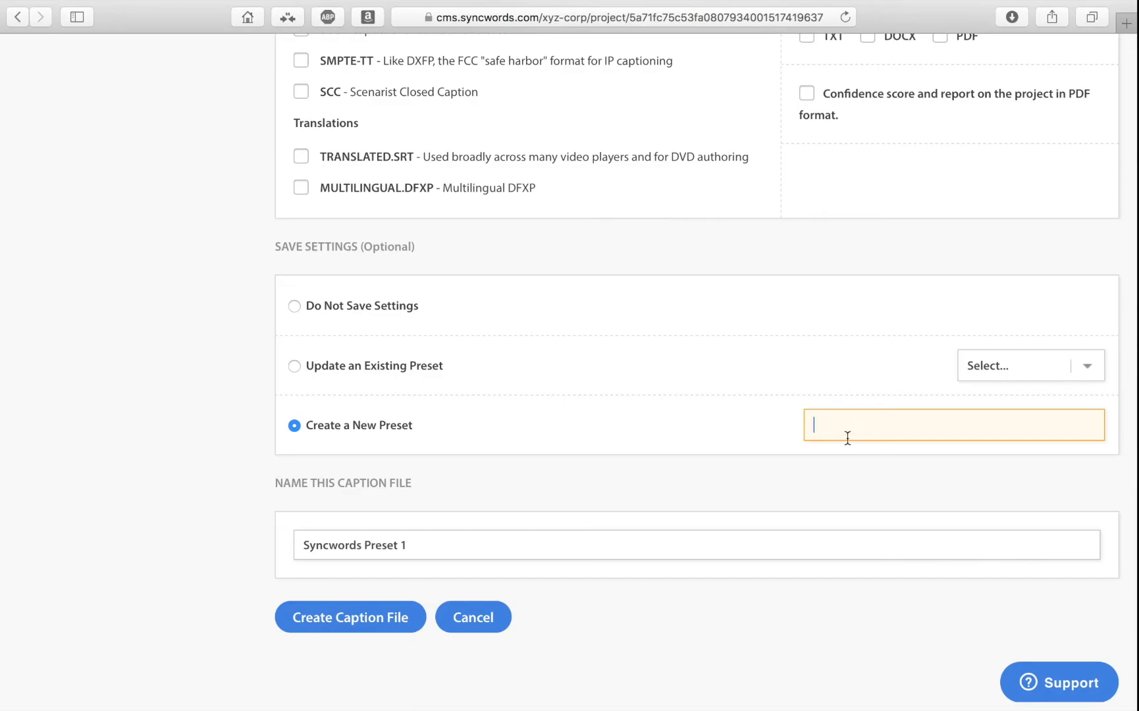
click(294, 366)
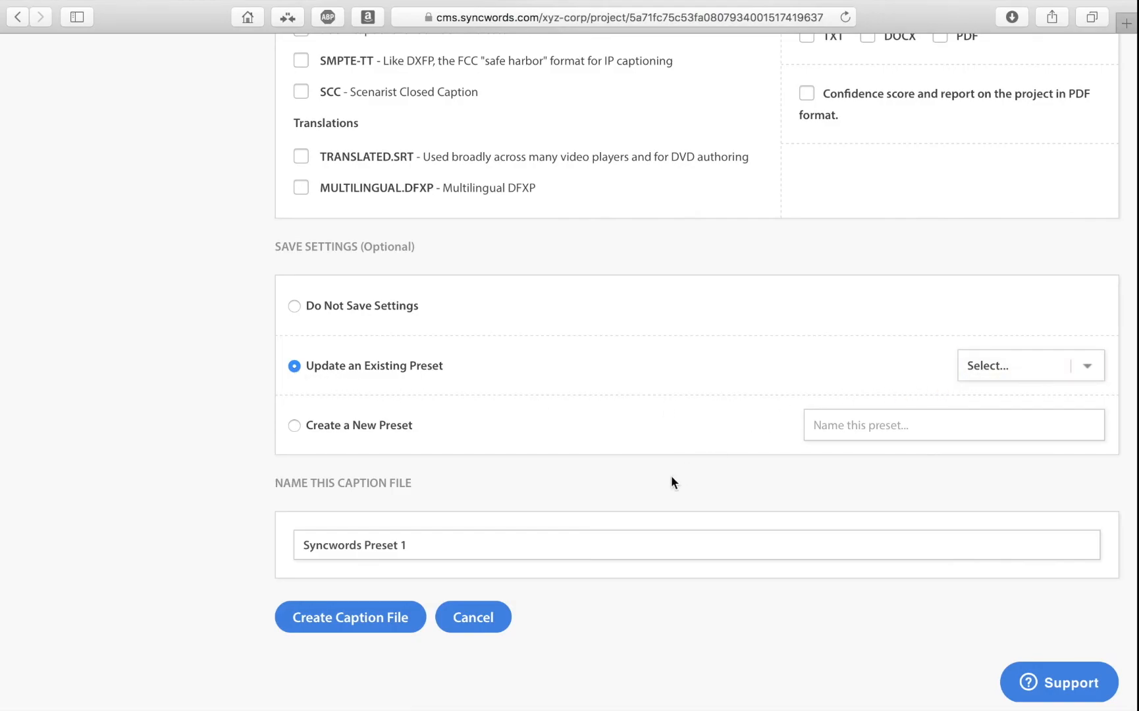
View the account's caption file presets in a separate browser tab and return to the Syncwords Demo project.
scroll(174, 432, up, 15)
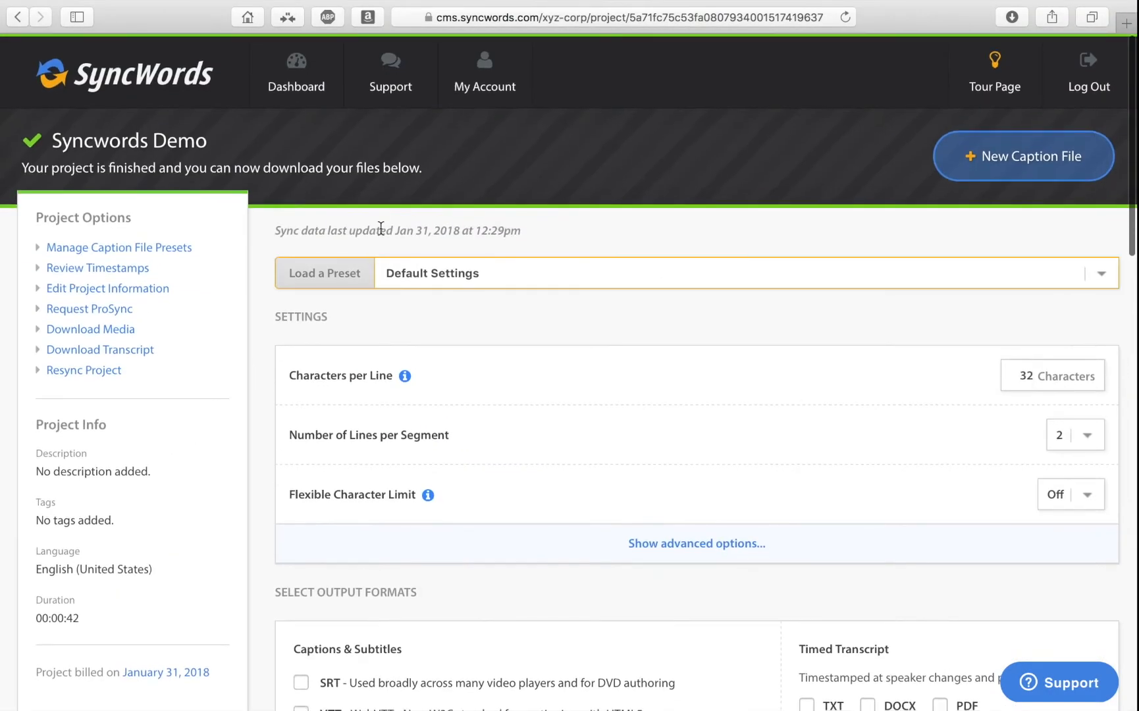
click(487, 88)
right_click(516, 216)
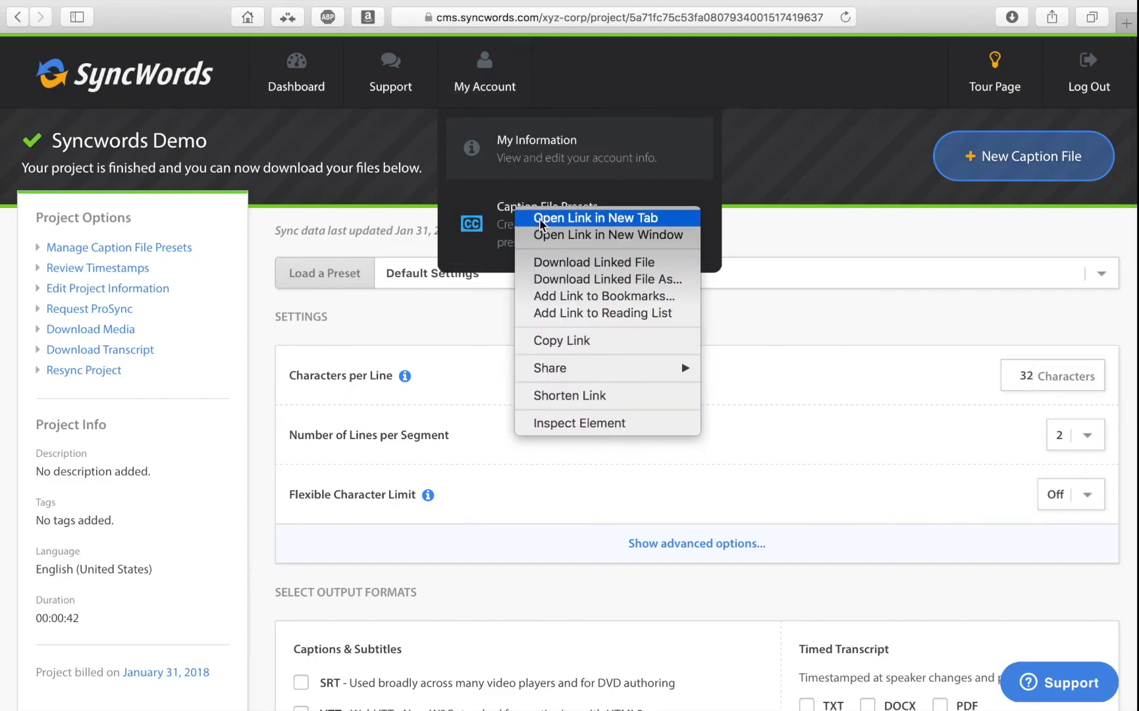
key(Escape)
super+click(563, 218)
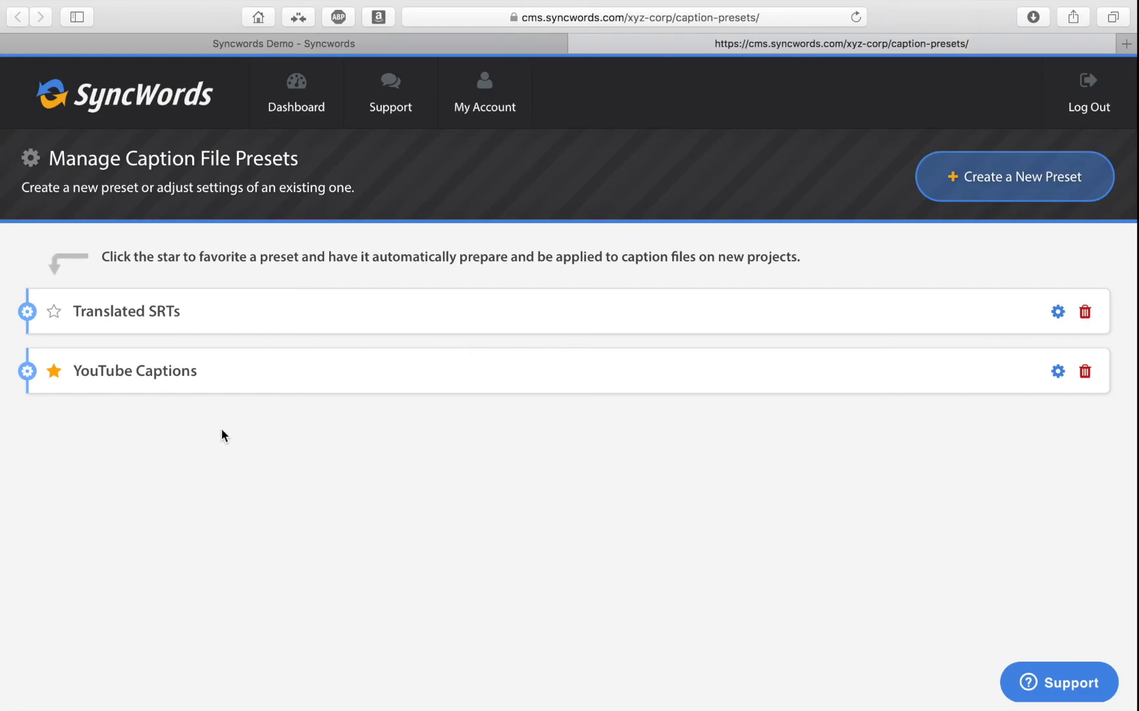
click(577, 44)
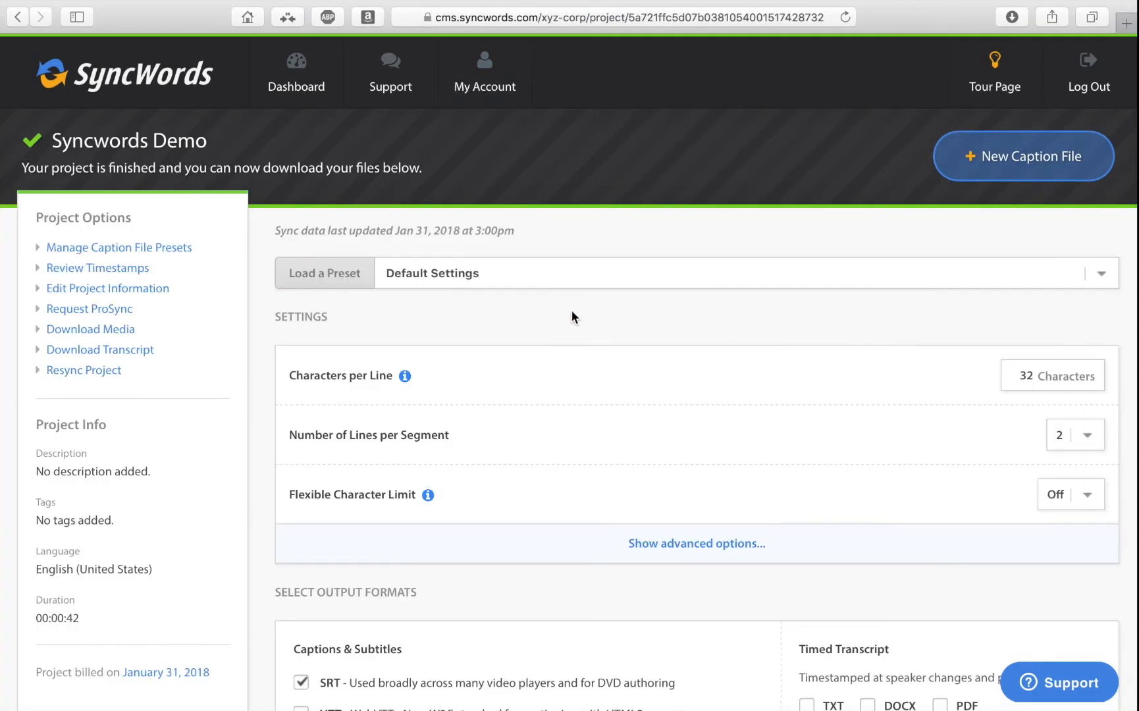
Check the selected formats and create the Syncwords Preset 1 caption file without saving its settings as a preset.
scroll(573, 315, down, 12)
scroll(573, 315, up, 4)
scroll(572, 314, down, 4)
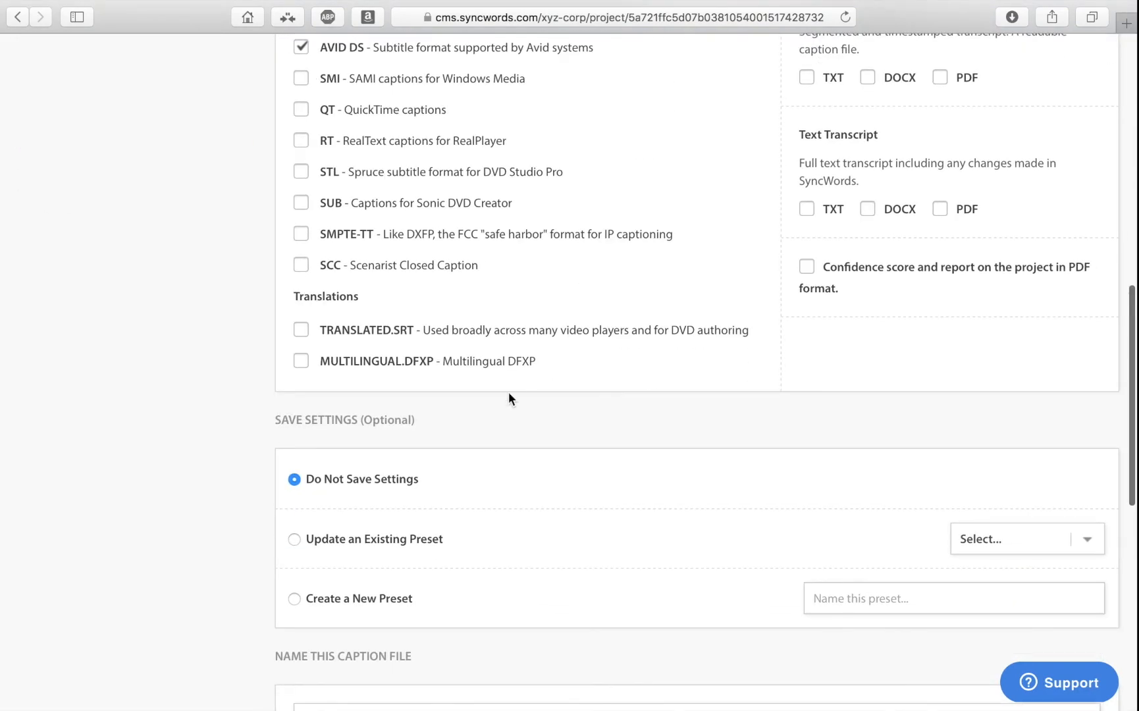
scroll(478, 438, down, 5)
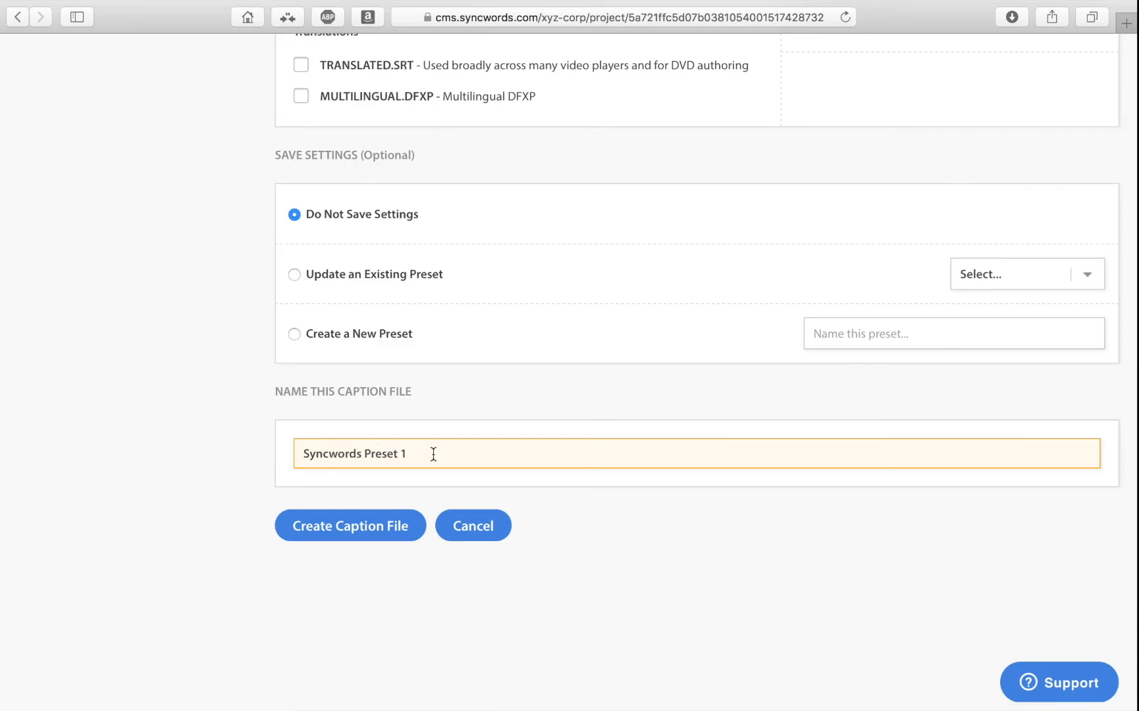
click(349, 538)
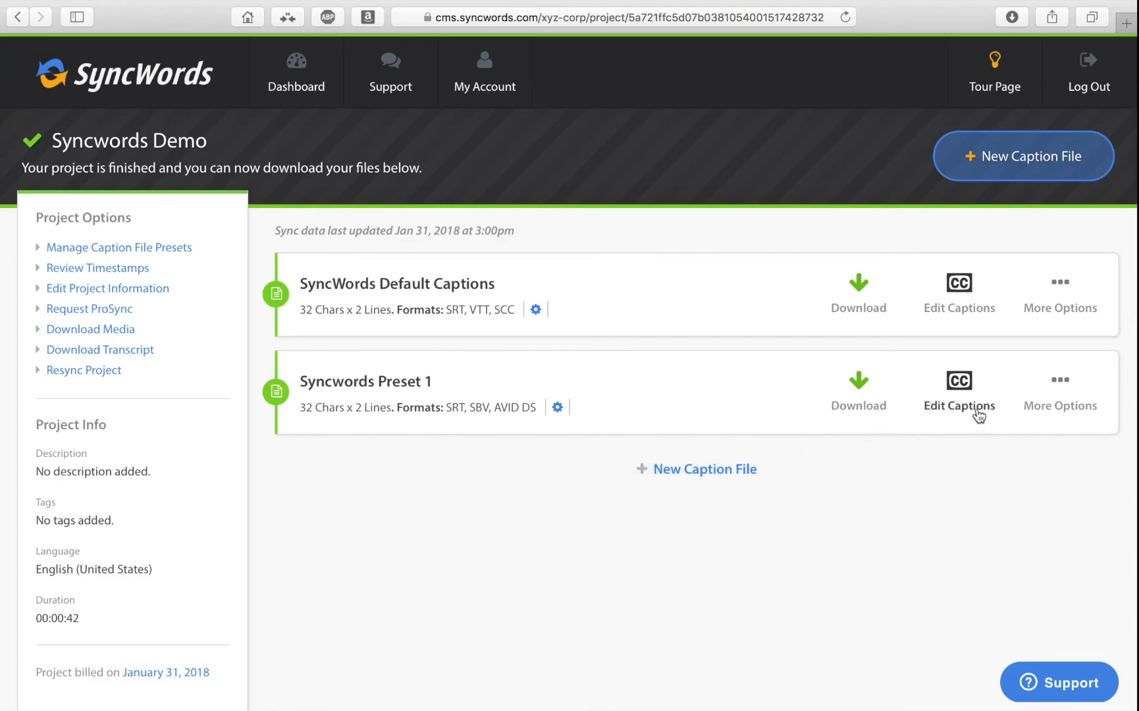
Open the captions of Syncwords Preset 1 for editing and return to the project dashboard.
click(968, 389)
click(248, 284)
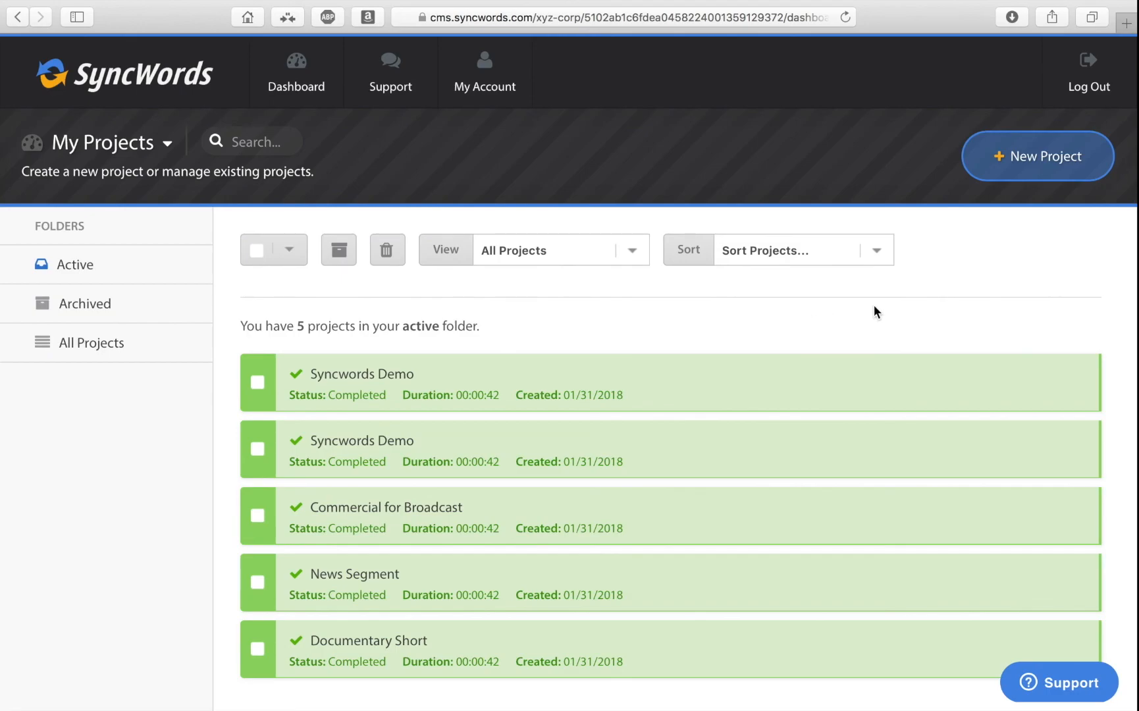
Open the SyncWords Knowledge Base and browse its support article categories.
click(402, 95)
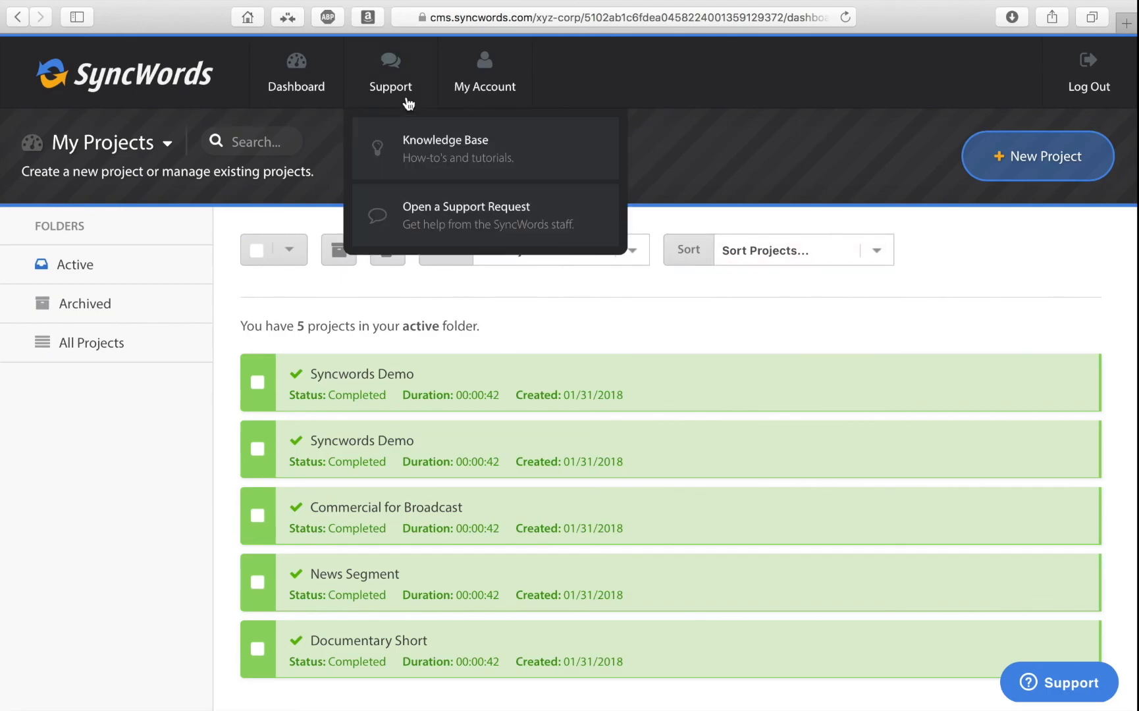
click(407, 144)
scroll(1050, 316, down, 8)
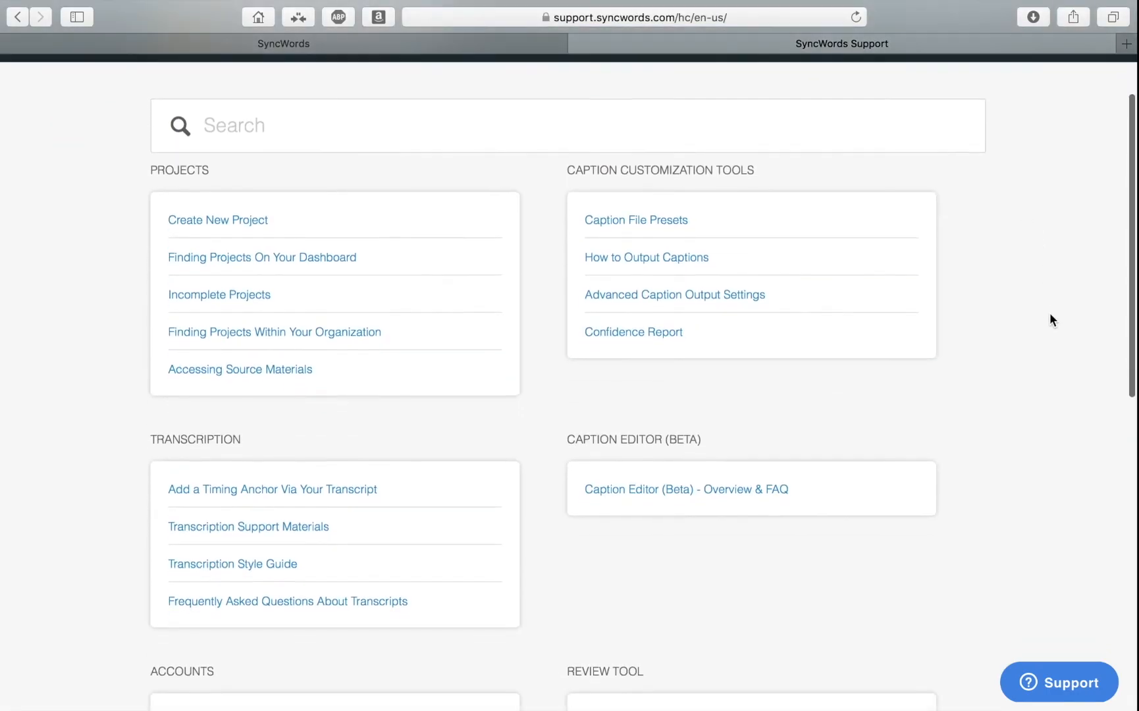
scroll(1050, 319, down, 4)
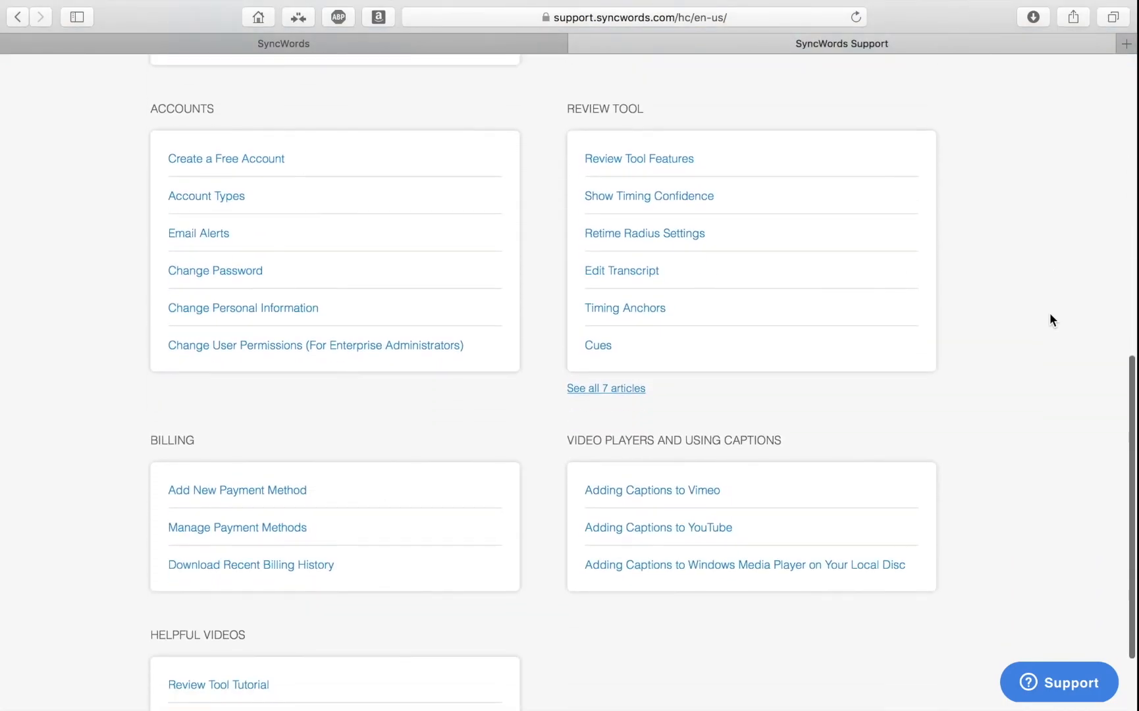